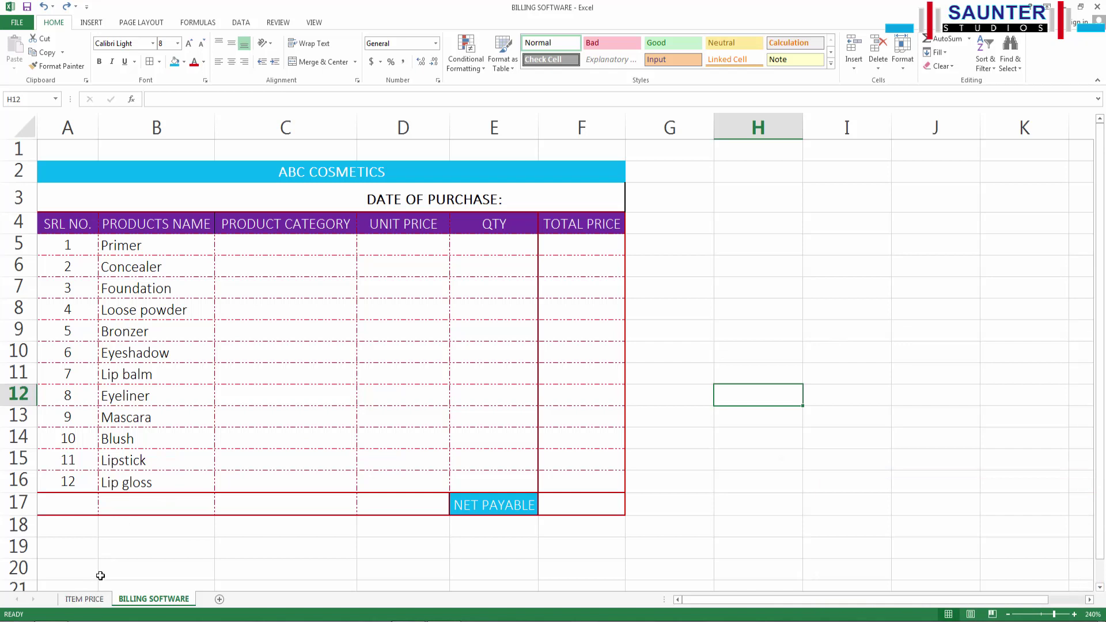
- Review the product price list on the ITEM PRICE sheet, then return to BILLING SOFTWARE
left_click(98, 599)
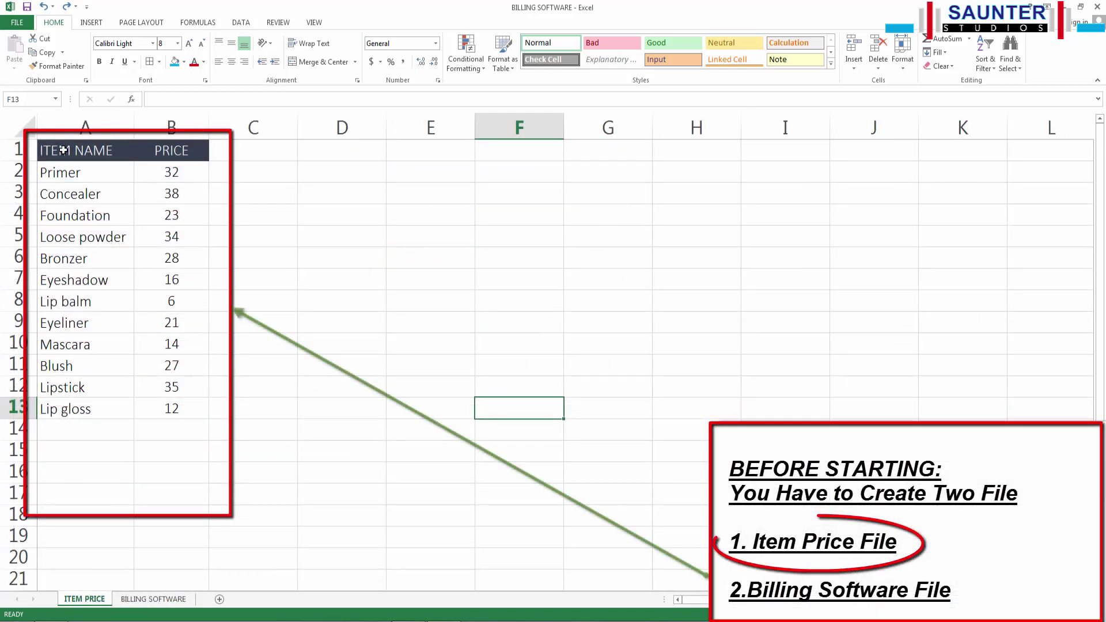
mouse_move(49, 150)
left_mouse_down()
mouse_move(193, 220)
mouse_move(190, 410)
left_mouse_up()
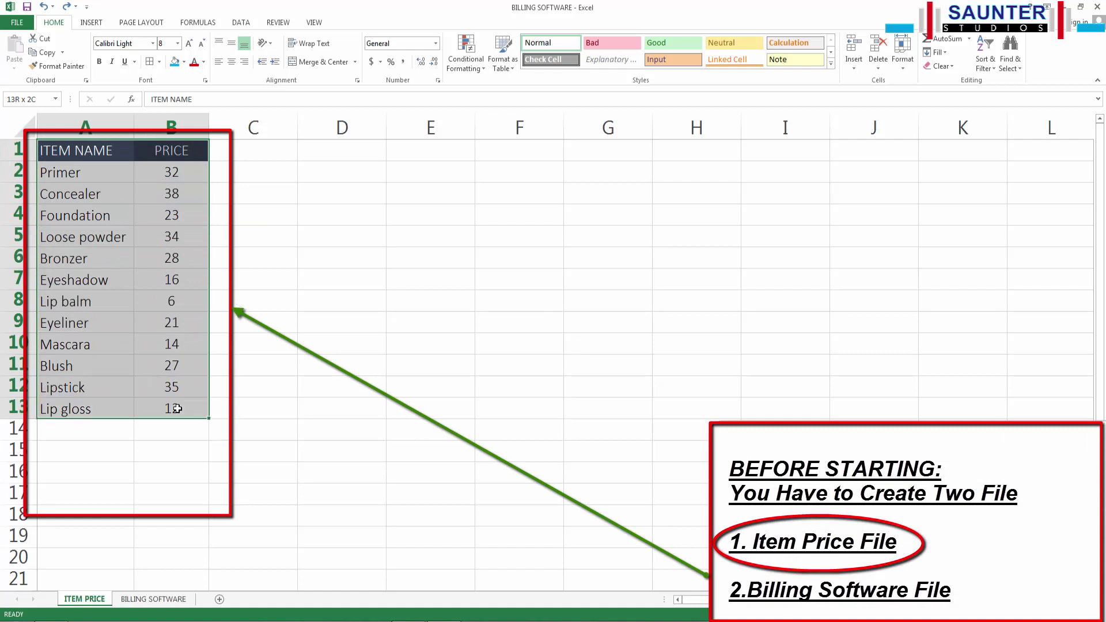
left_click(411, 258)
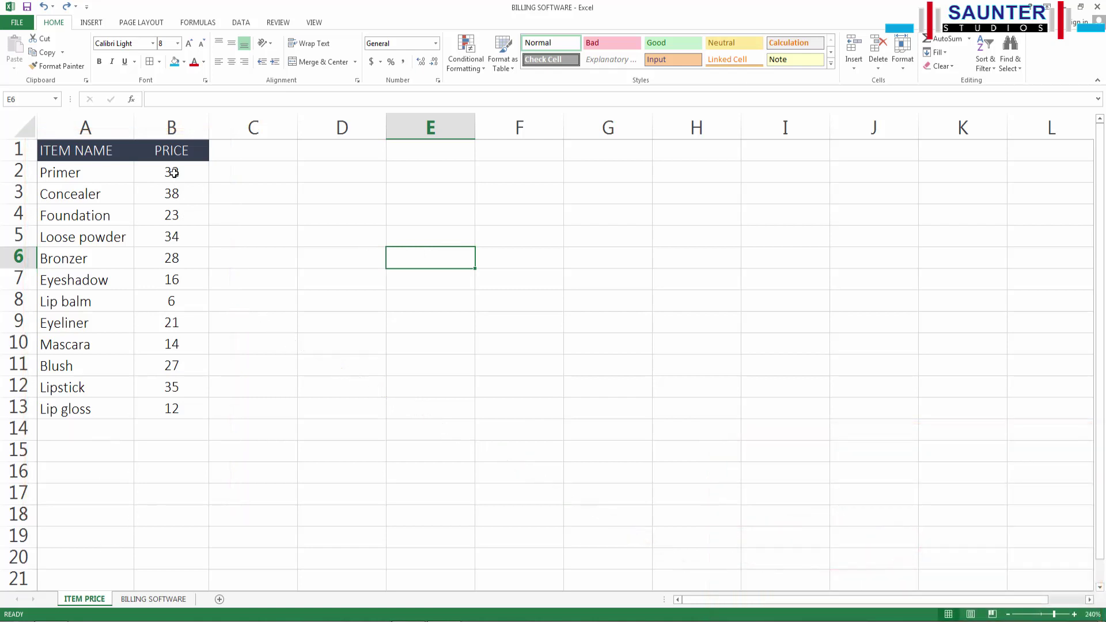
left_click(154, 599)
left_click(729, 290)
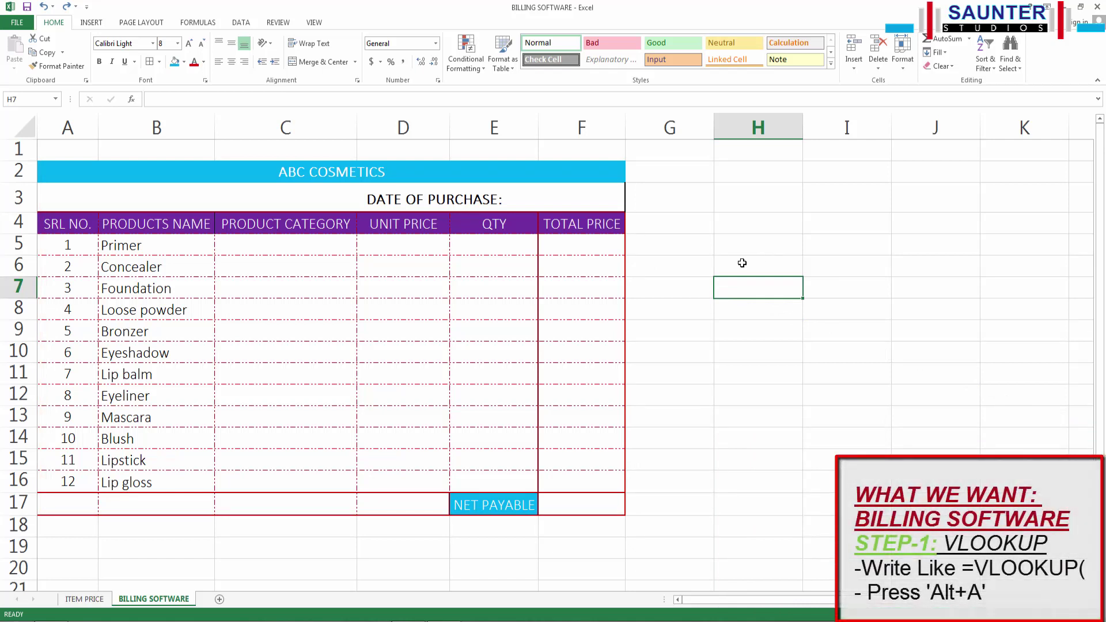
- Enter =VLOOKUP(B5,'ITEM PRICE'!A1:B13,2,0) in D5 so Primer's price 32 appears
left_click(403, 245)
type("=")
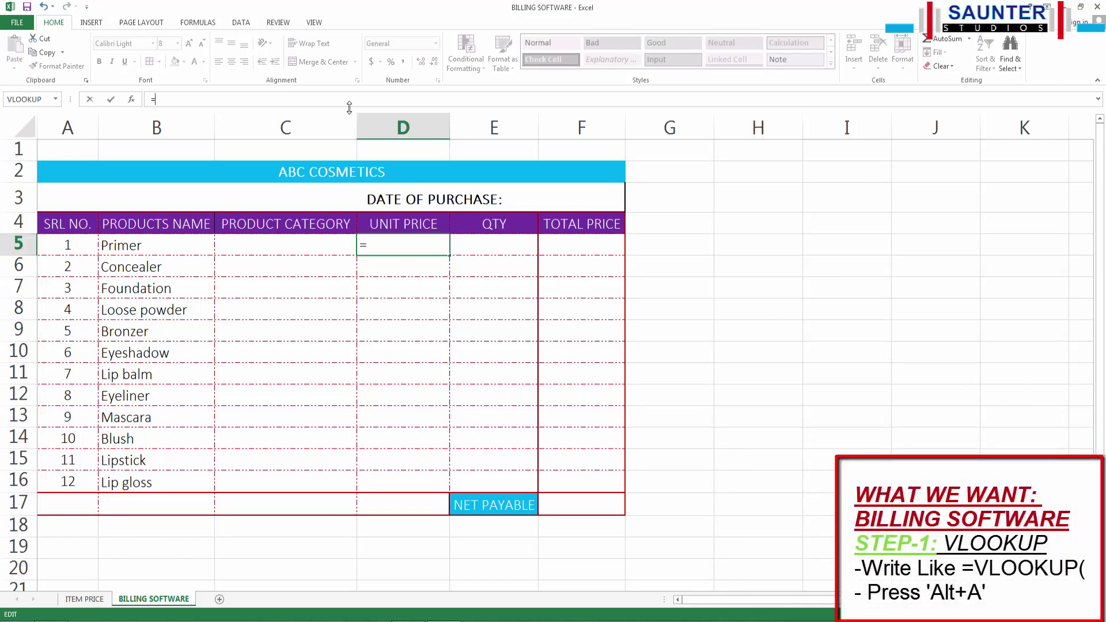
type("V")
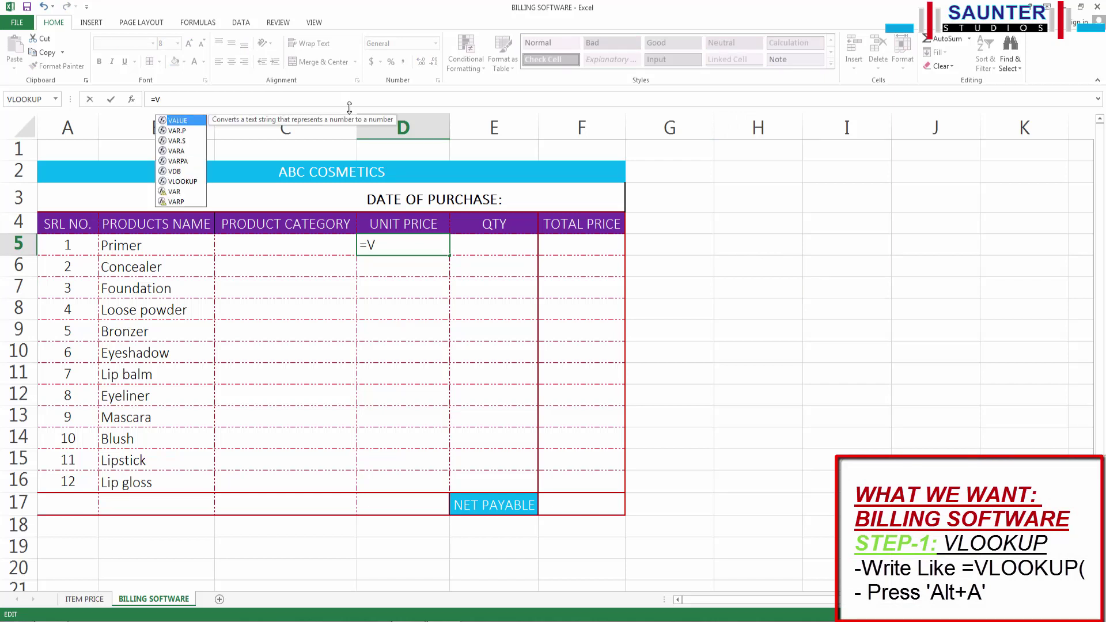
type("L")
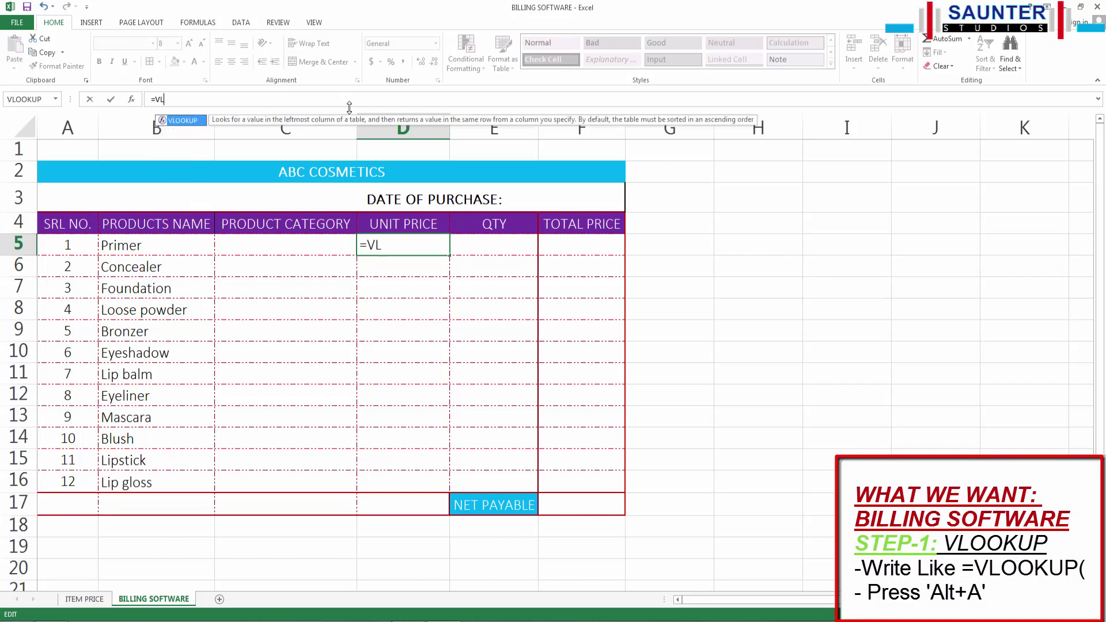
type("OOKUP")
type("(")
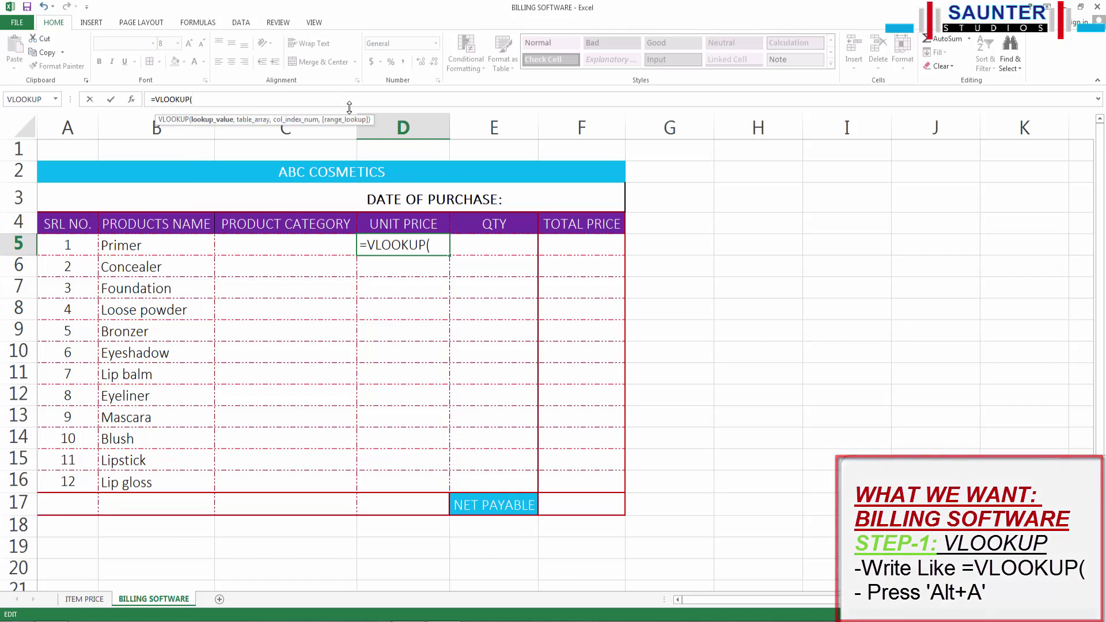
key("ctrl+a")
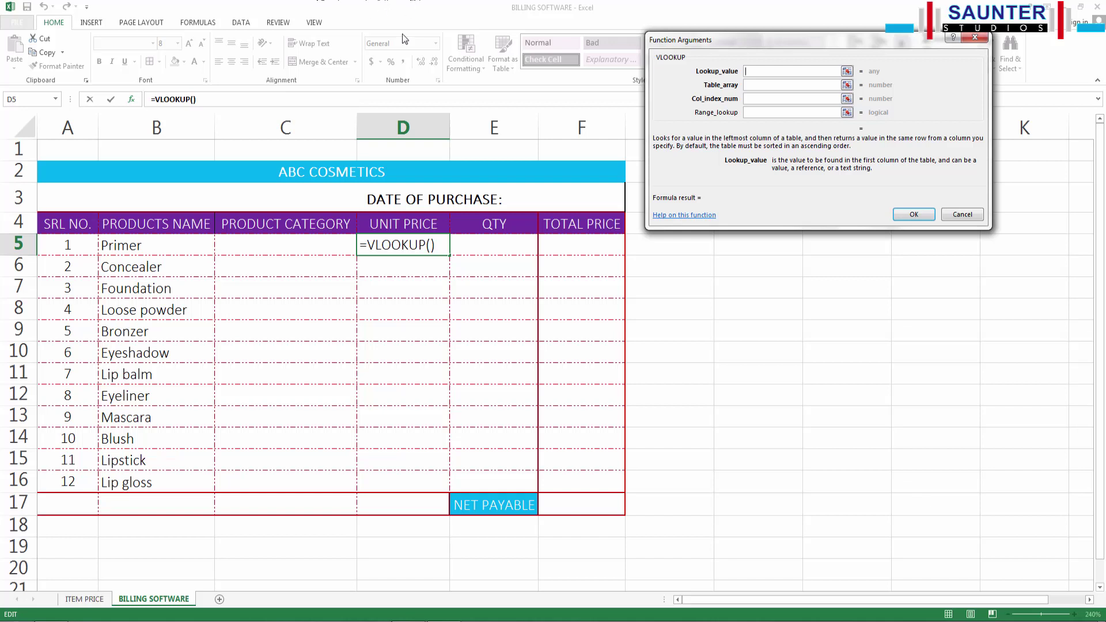
left_click(135, 245)
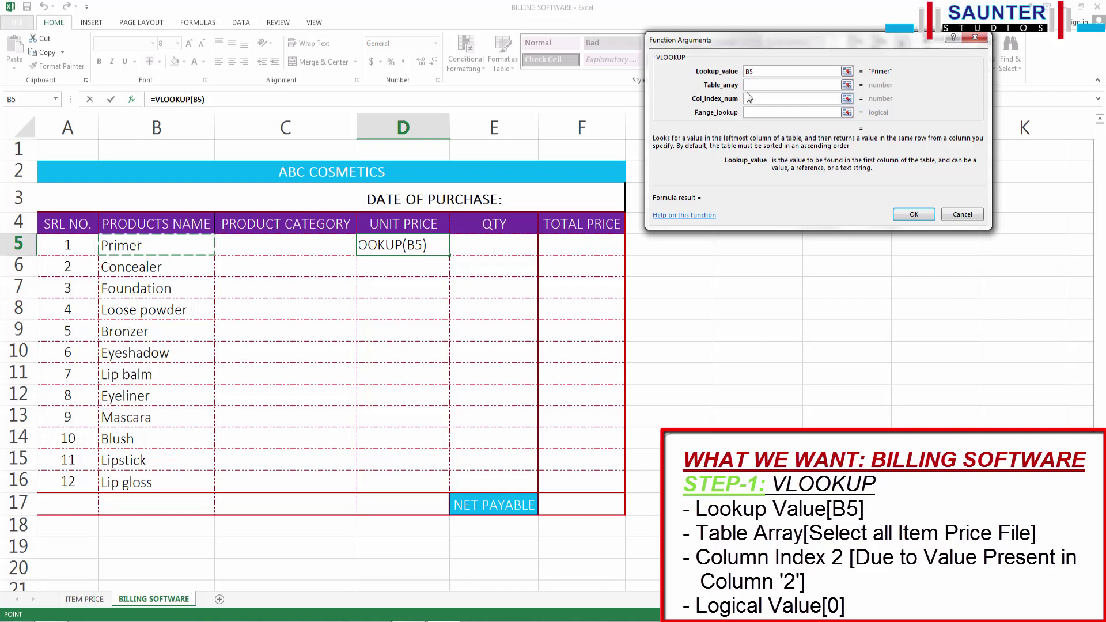
left_click(752, 86)
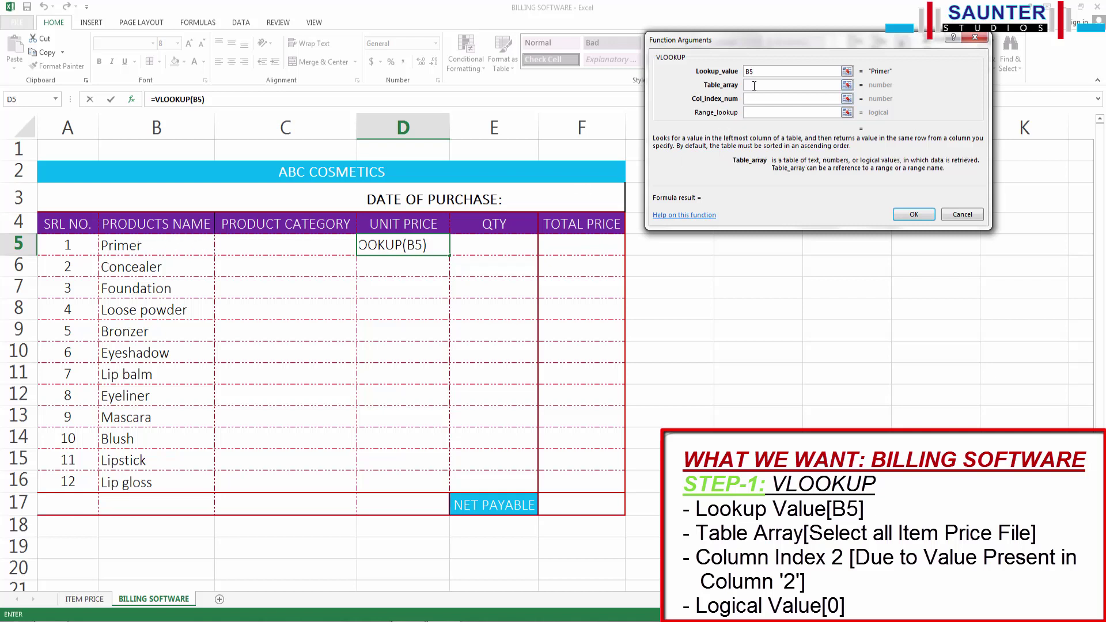
left_click(84, 599)
mouse_move(80, 147)
left_mouse_down()
mouse_move(166, 297)
mouse_move(170, 410)
left_mouse_up()
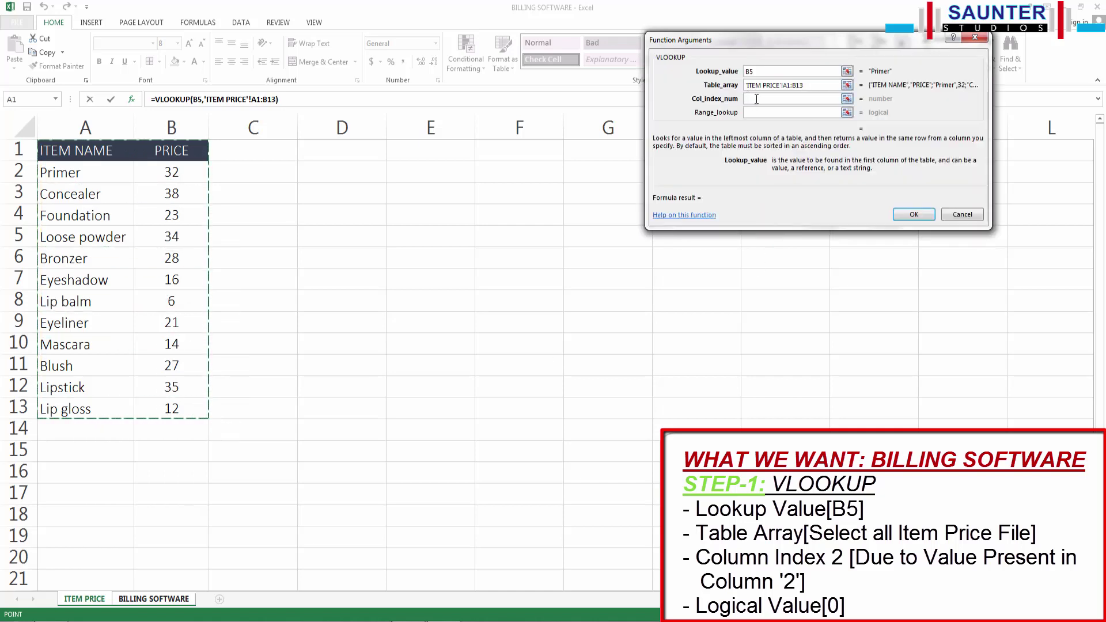
left_click(756, 98)
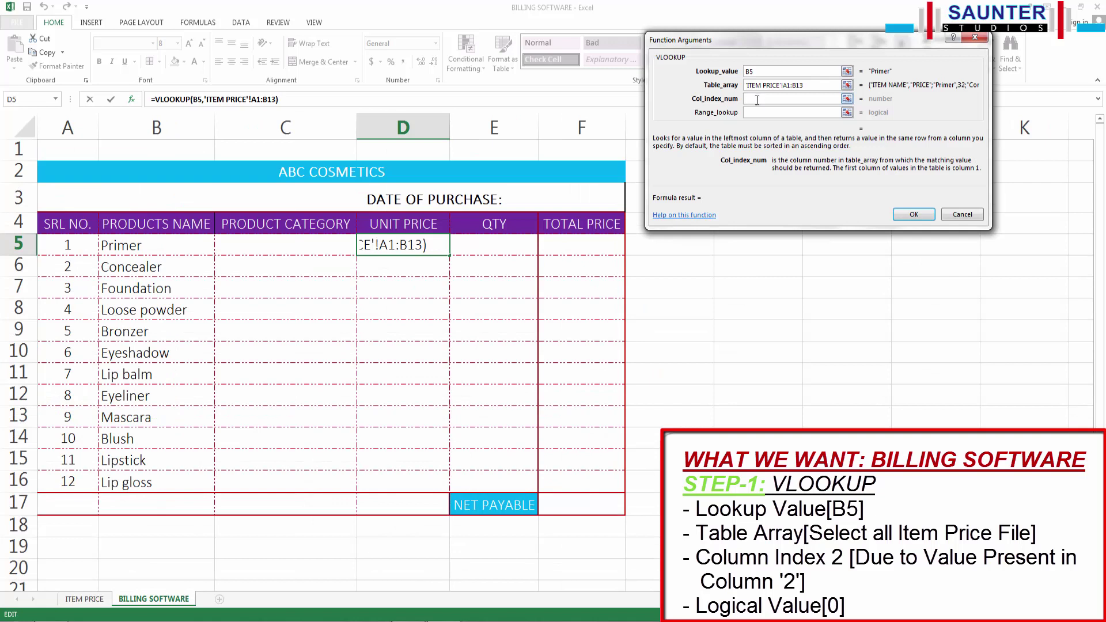
type("2")
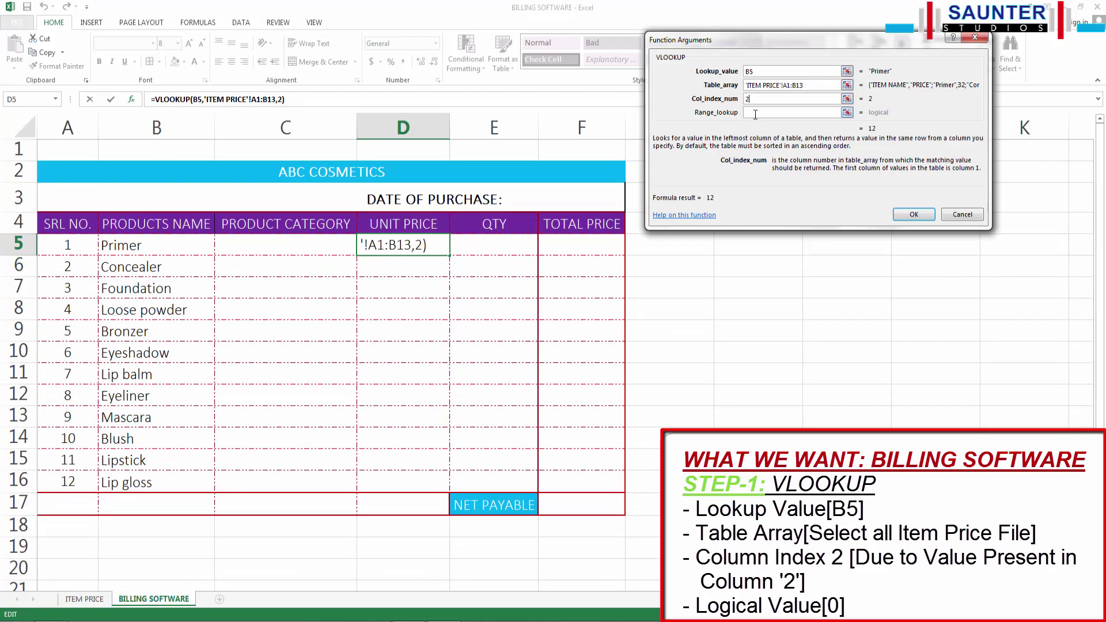
left_click(755, 113)
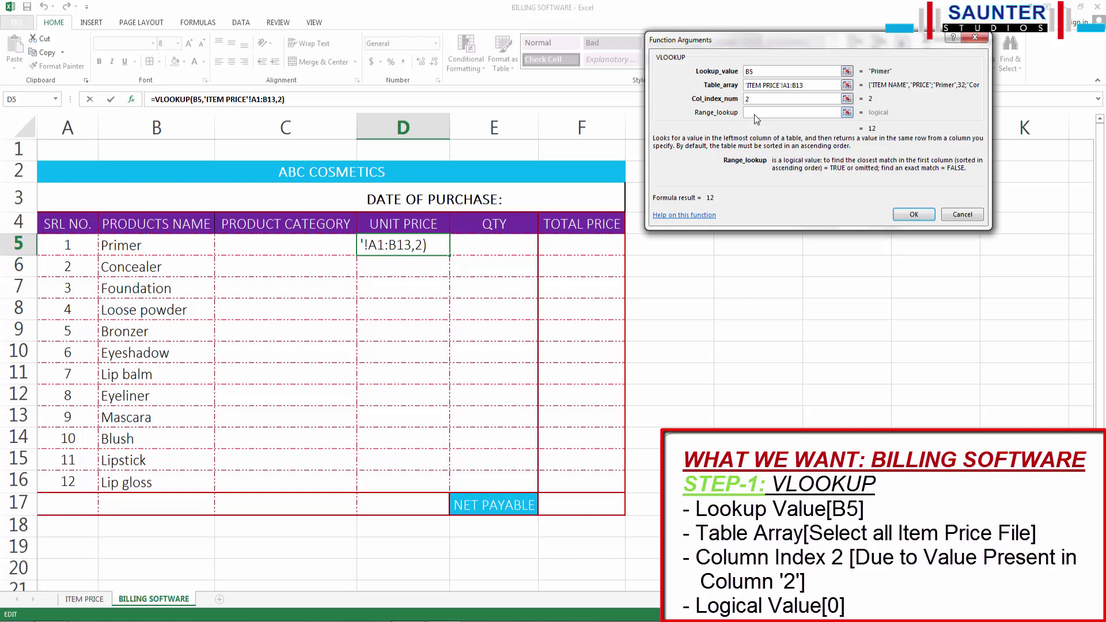
type("0")
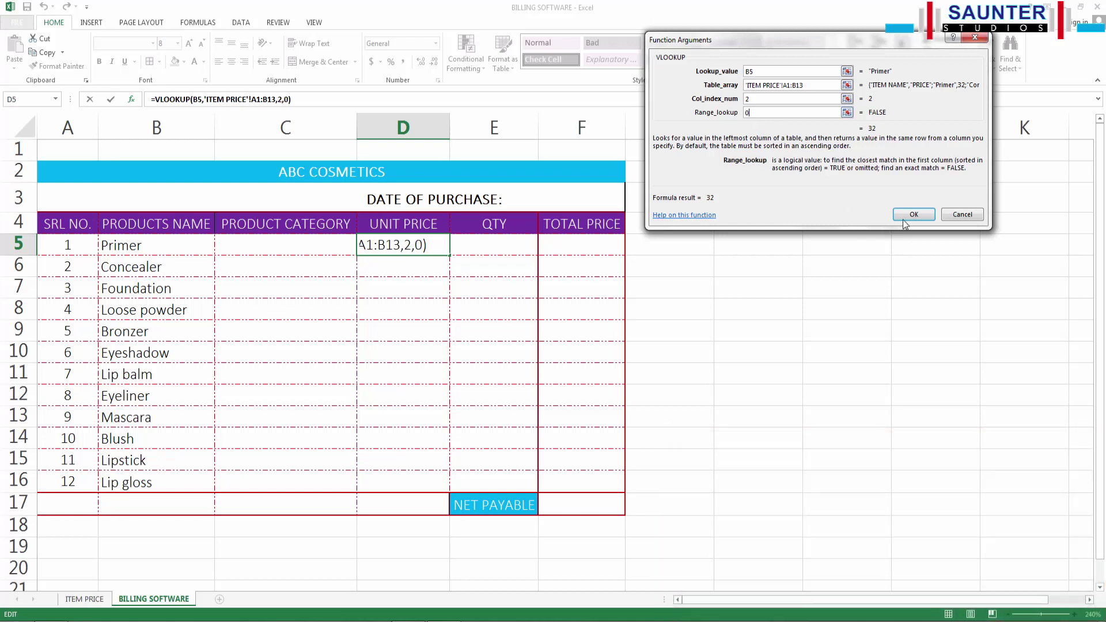
left_click(913, 214)
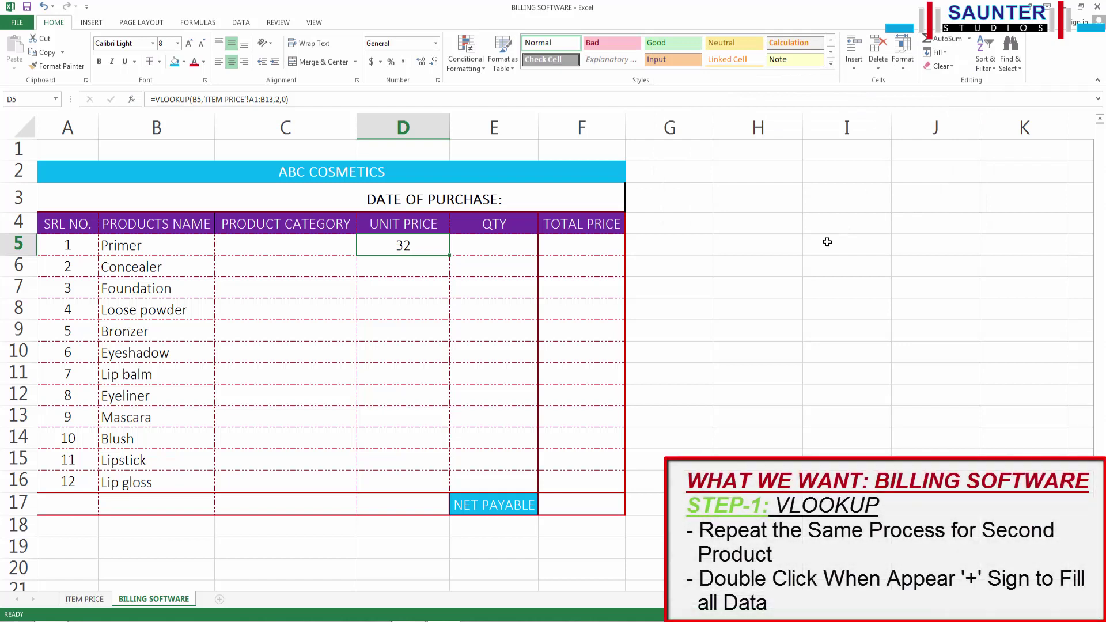
- Start a VLOOKUP in D6 with lookup value B6 and table 'ITEM PRICE'!A1:B13
left_click(425, 267)
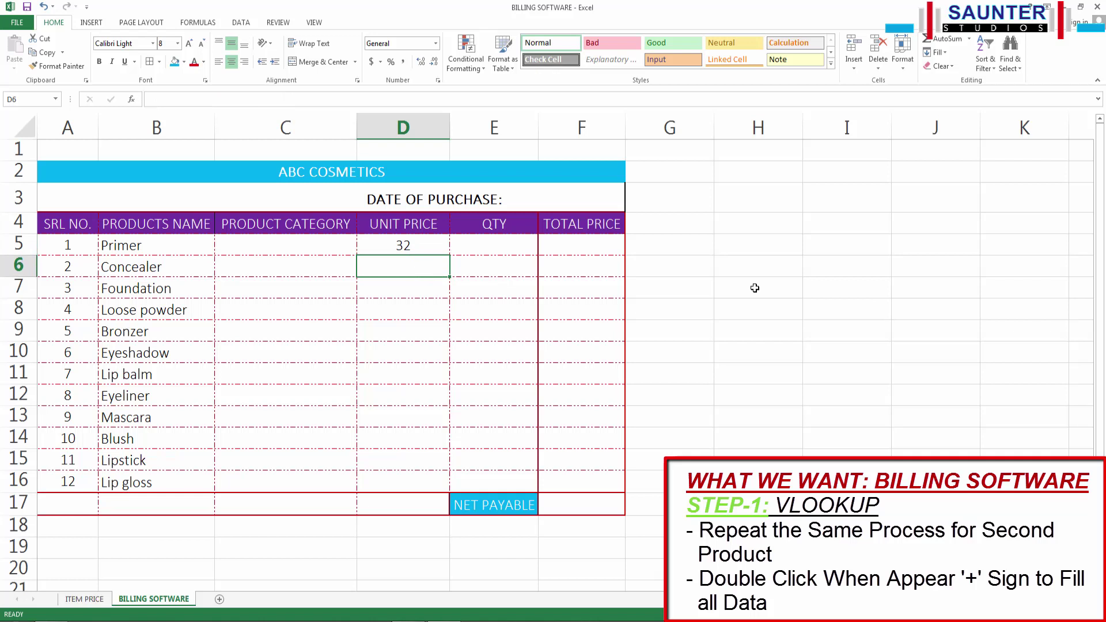
type("=")
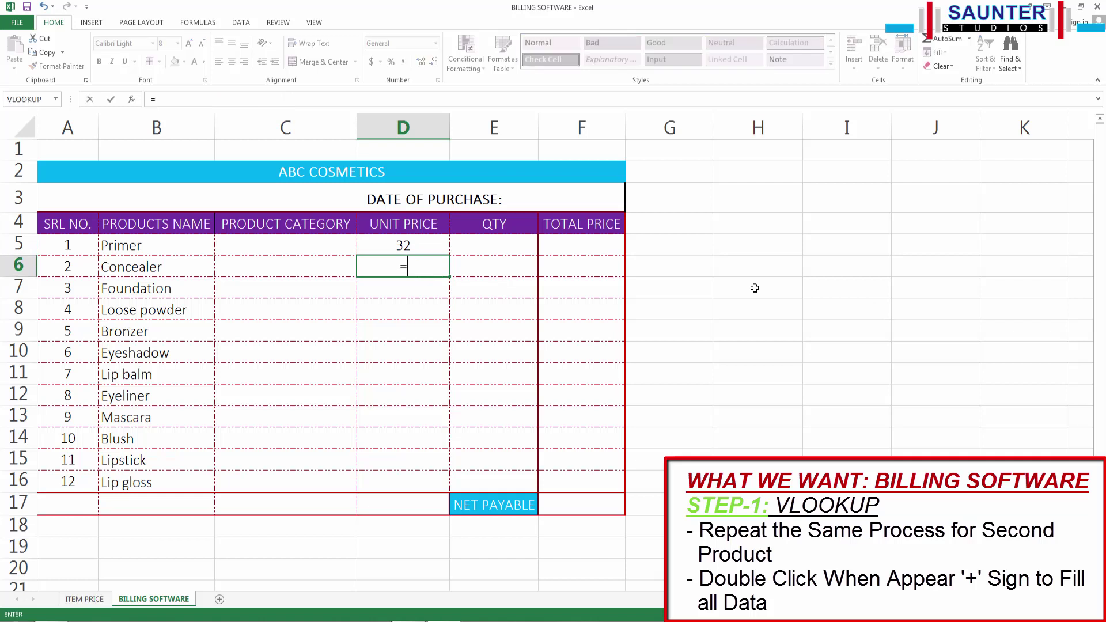
type("VL")
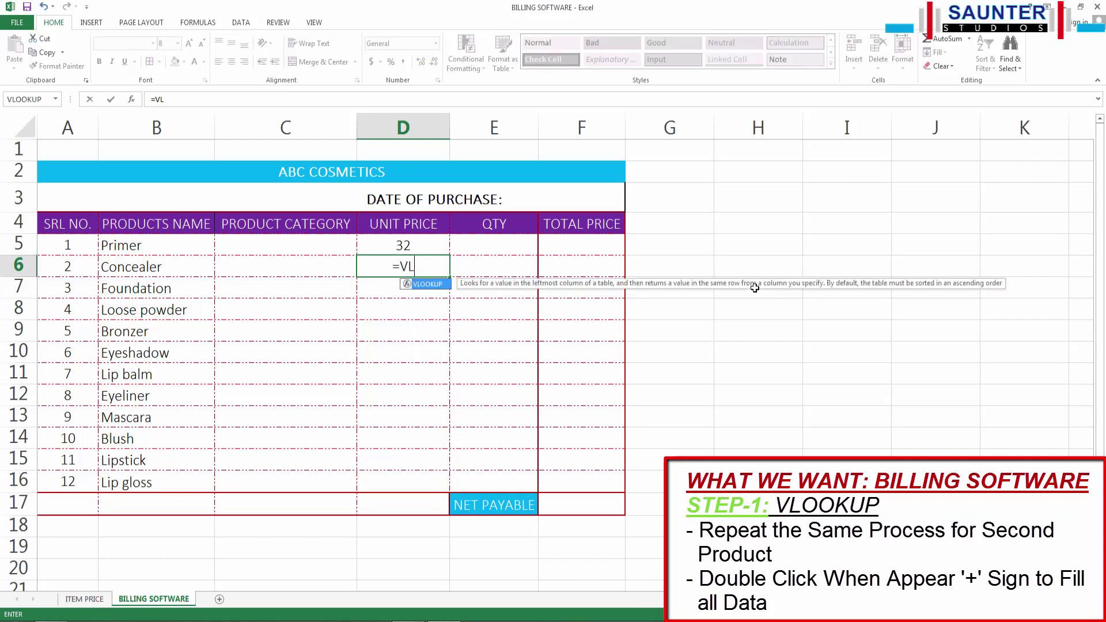
type("OOK")
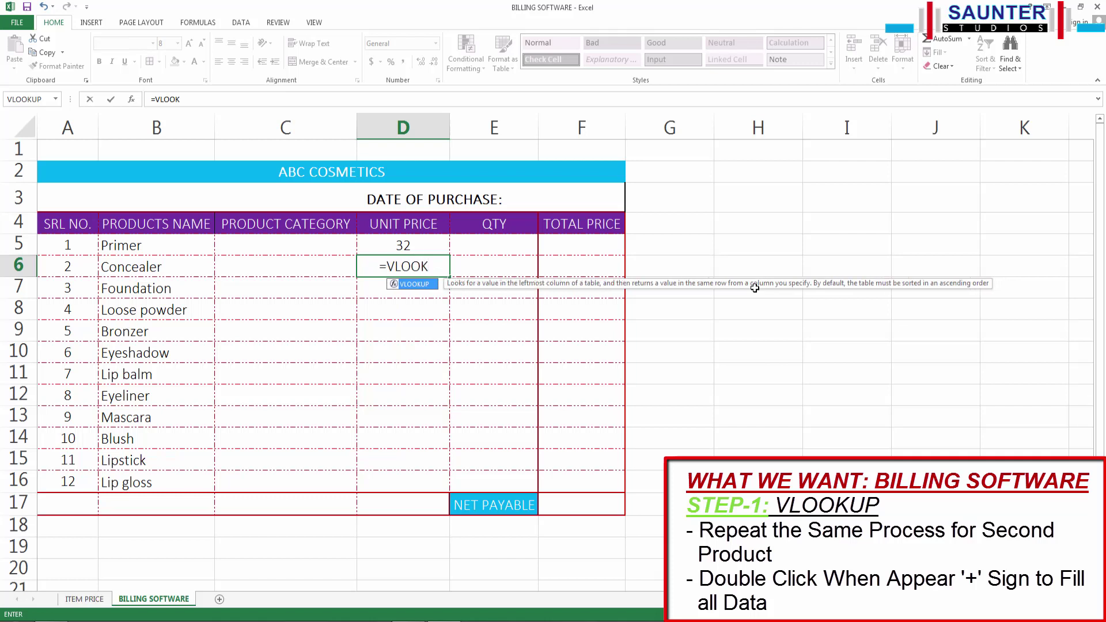
type("UP(")
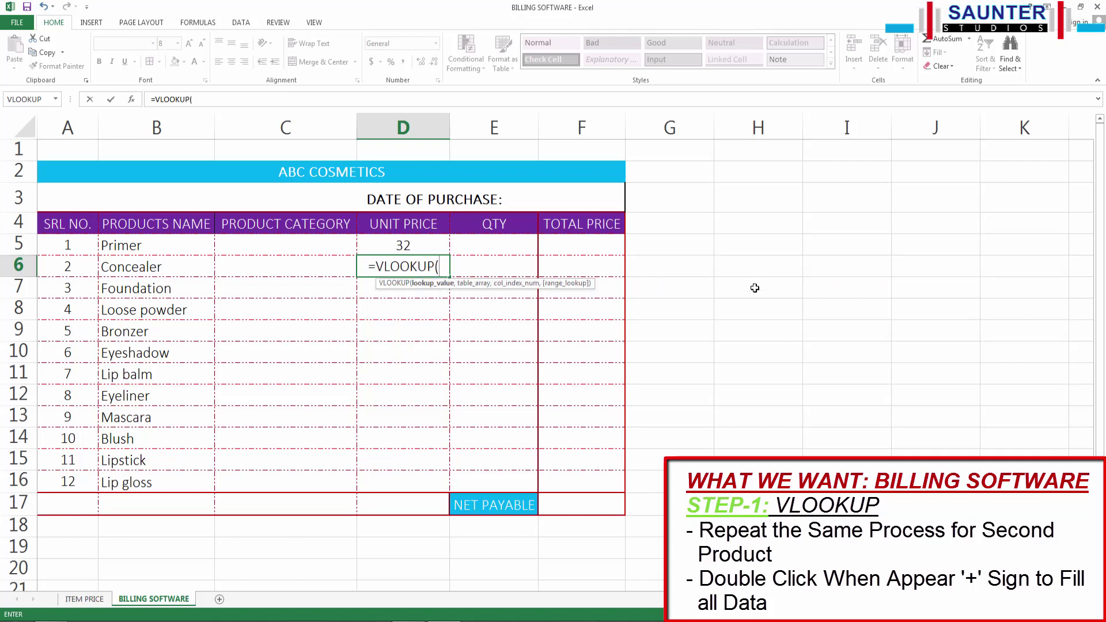
key("ctrl+a")
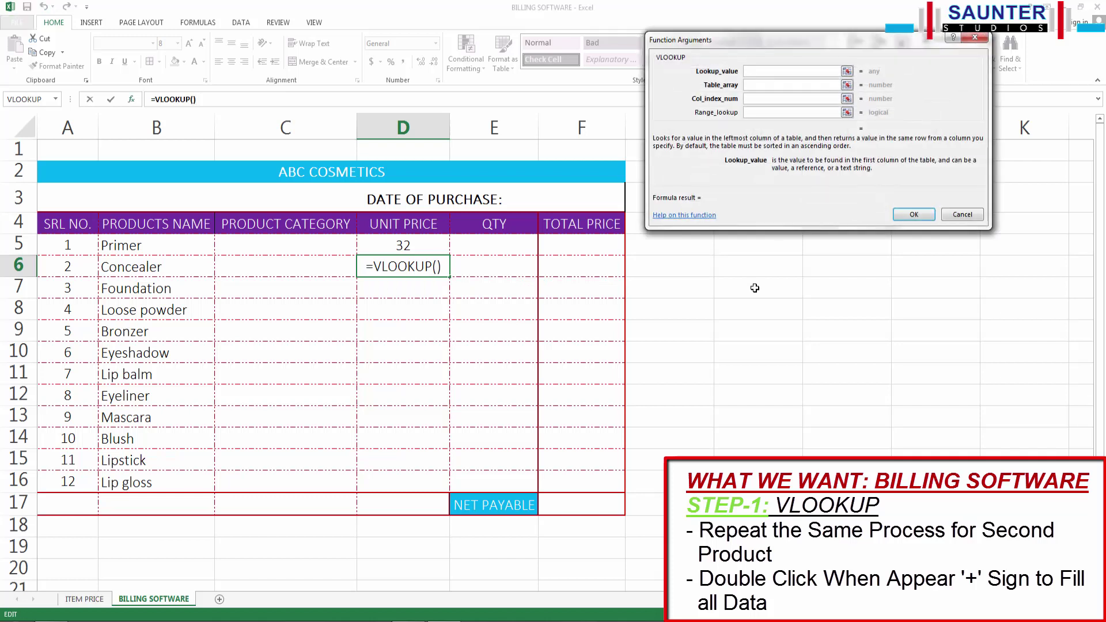
left_click(167, 269)
left_click(755, 86)
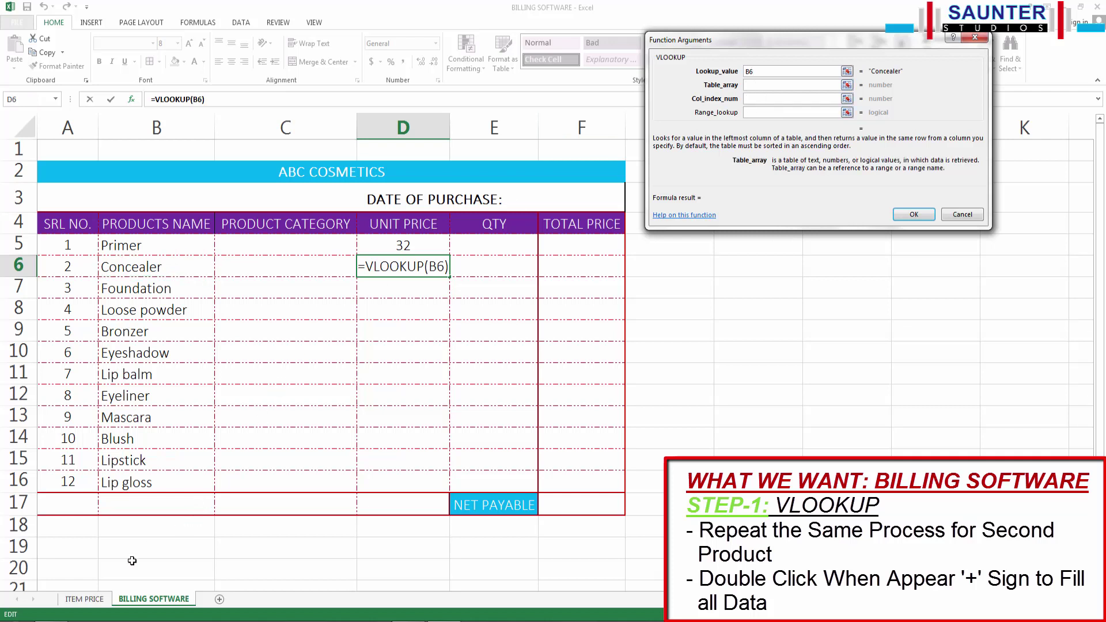
left_click(84, 599)
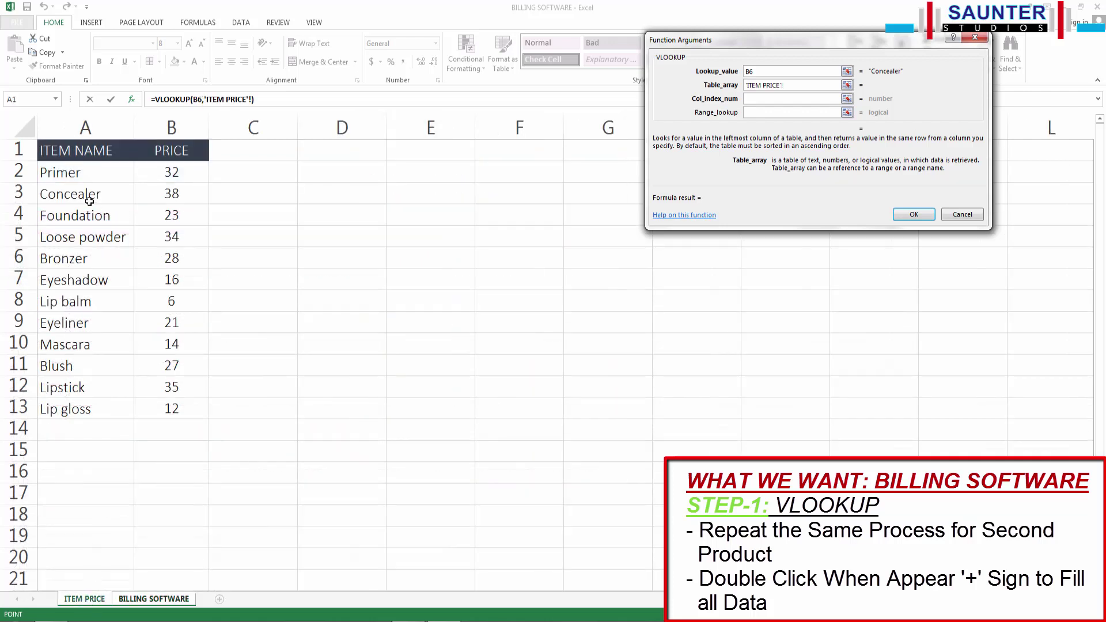
left_click_drag(58, 155, 167, 337)
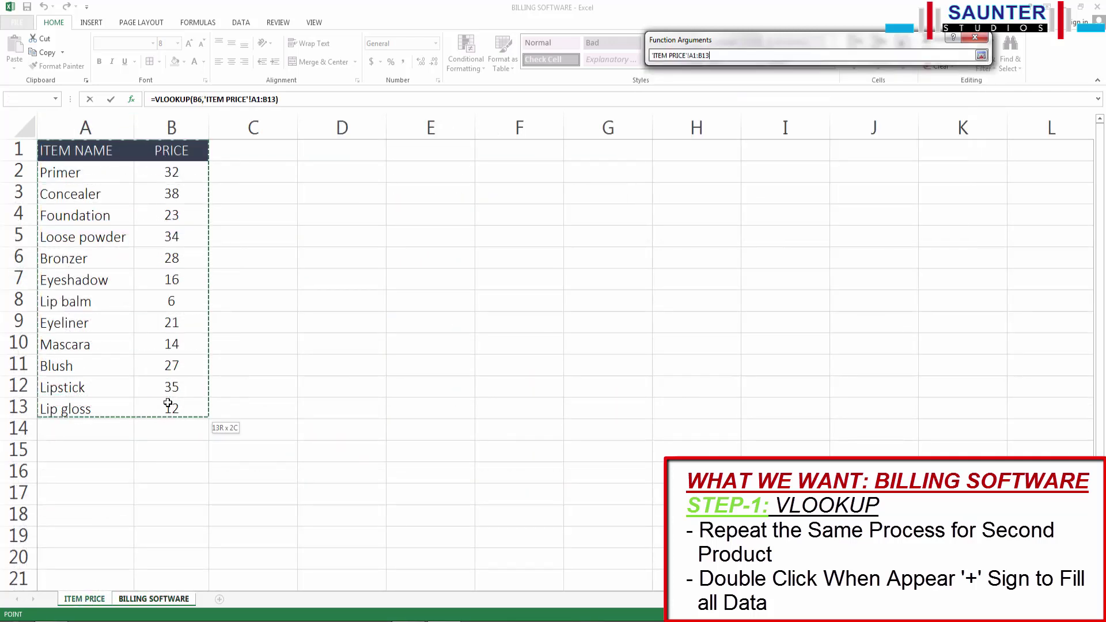
left_click_drag(167, 337, 178, 400)
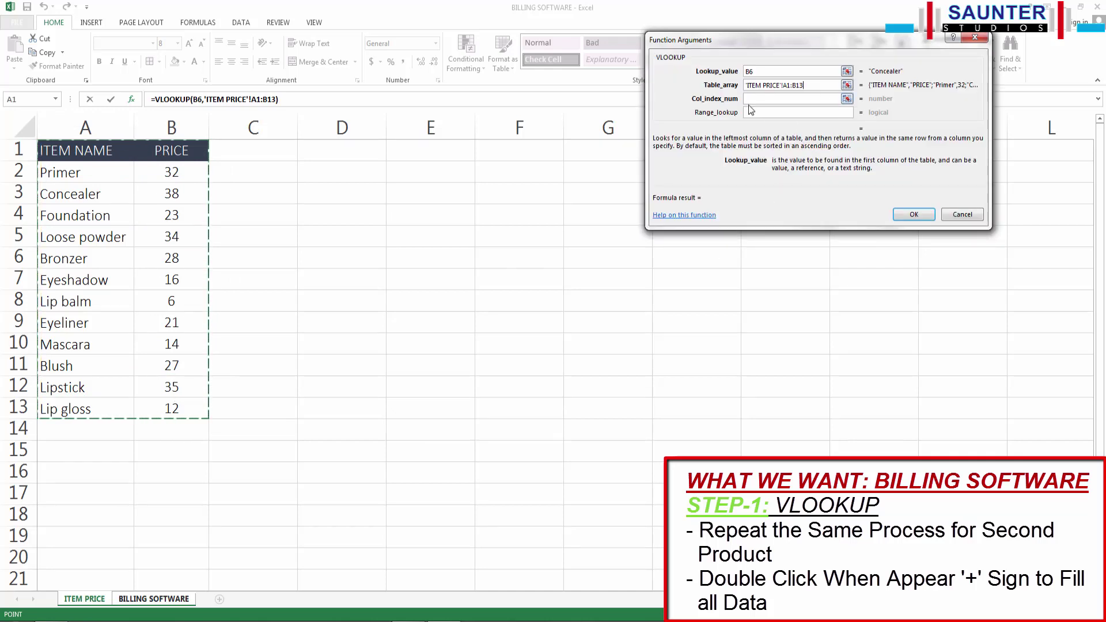
- Finish with column 2 and exact match 0 (Concealer shows 38), then fill down to D16
left_click(754, 100)
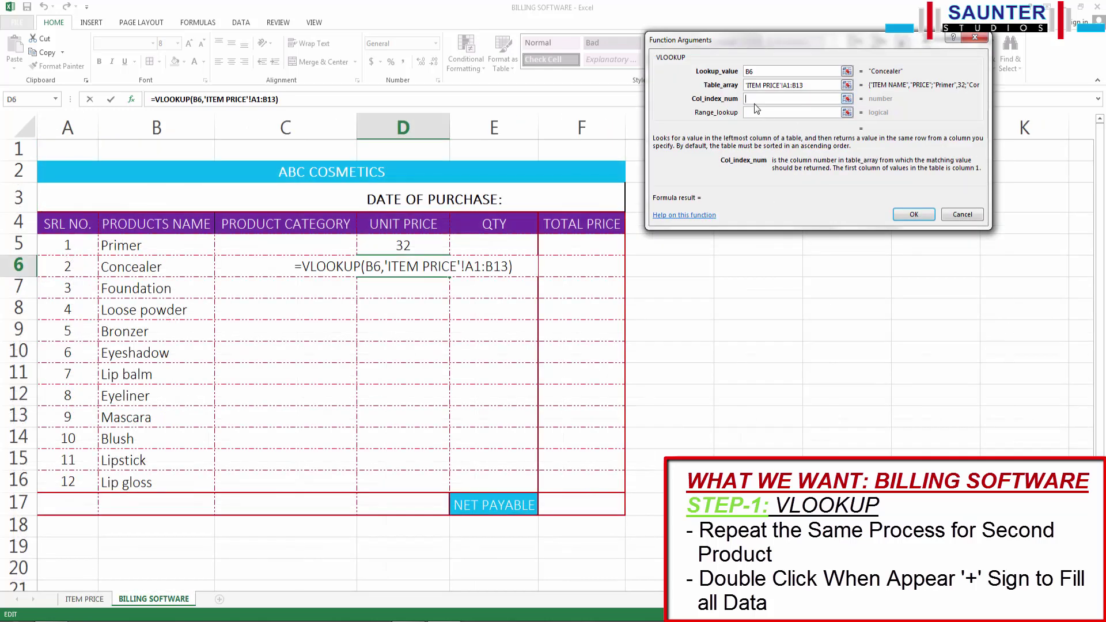
type("2")
left_click(758, 114)
type("0")
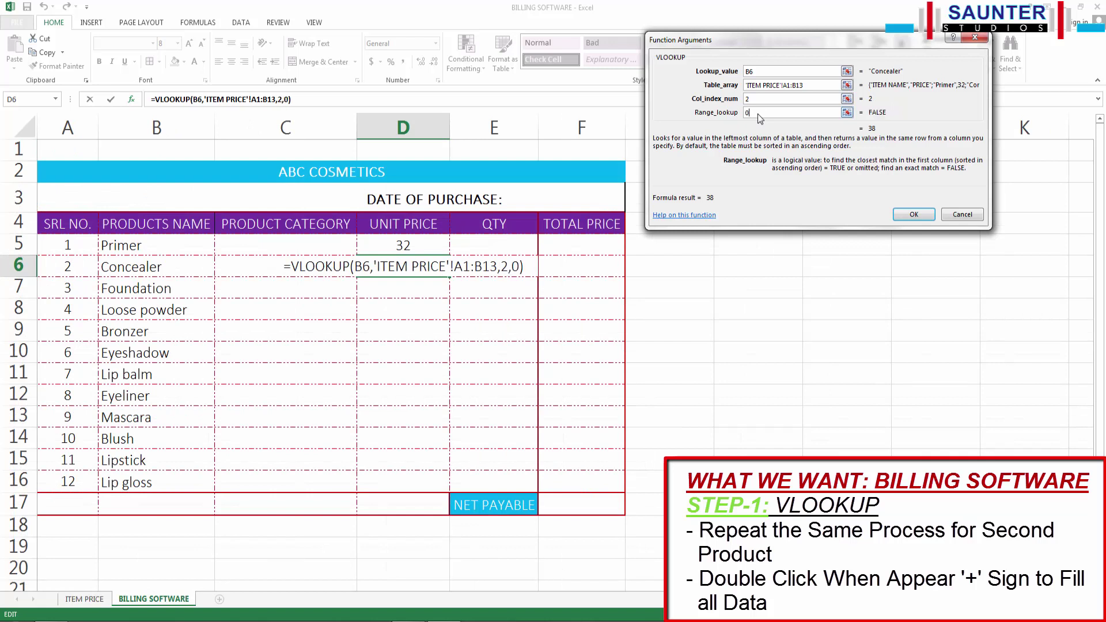
left_click(913, 215)
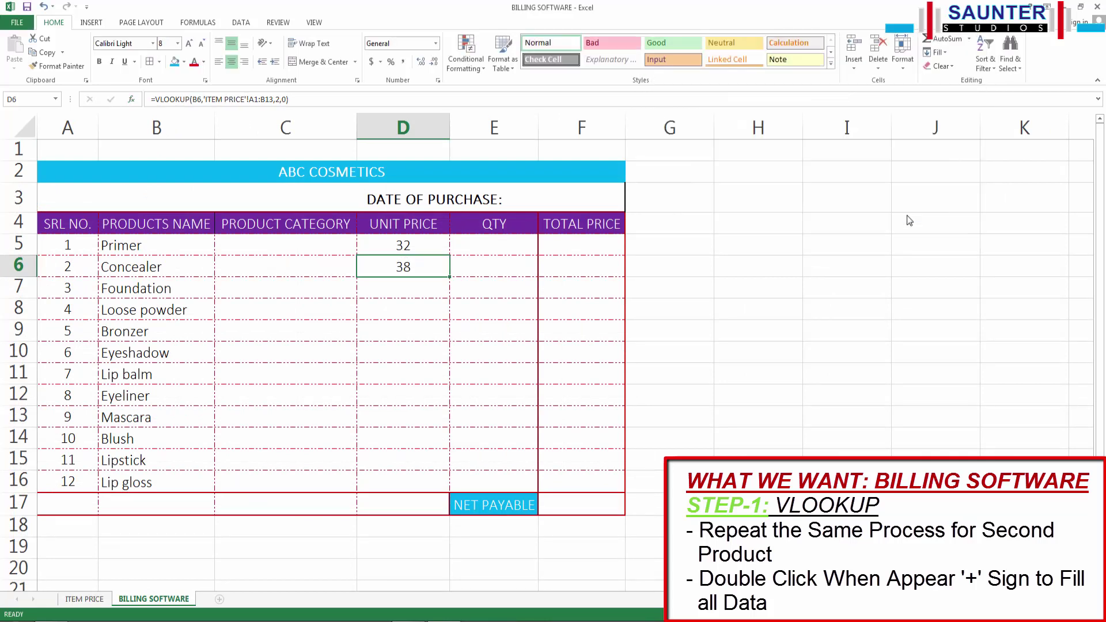
double_click(451, 277)
- Delete the product names in B5:B16, leaving the unit prices as #N/A
left_click(846, 416)
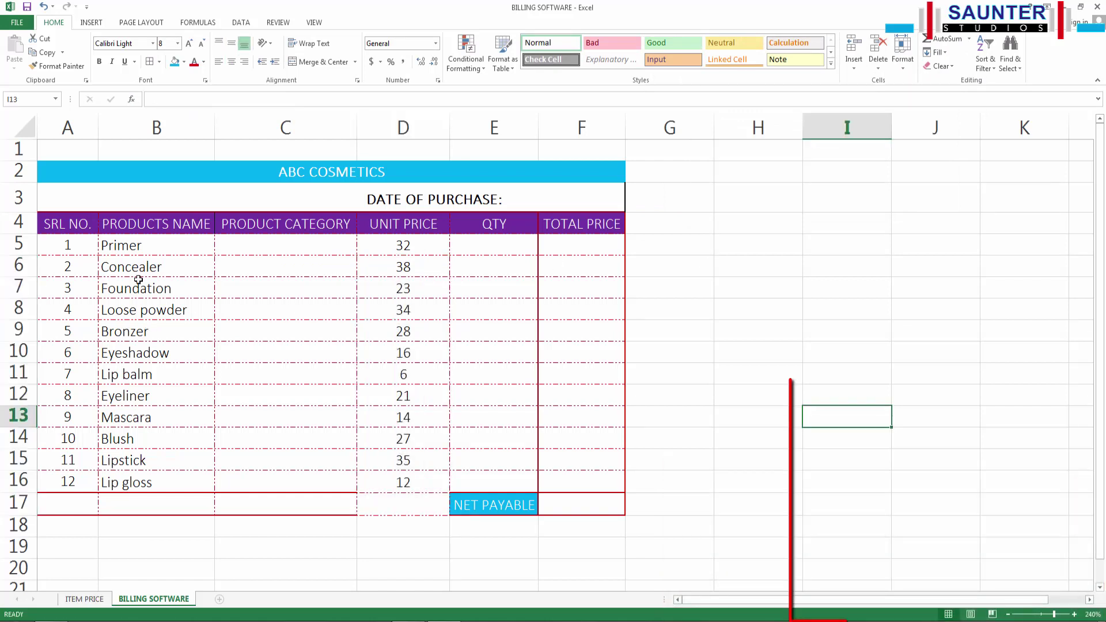
left_click(141, 251)
left_click_drag(142, 259, 144, 473)
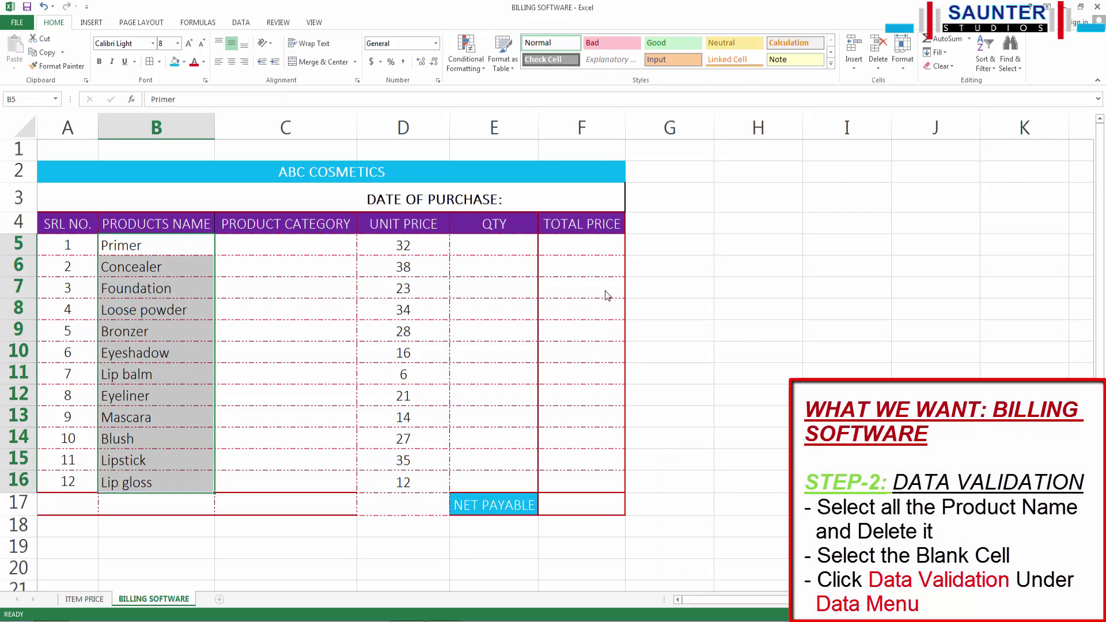
key("Delete")
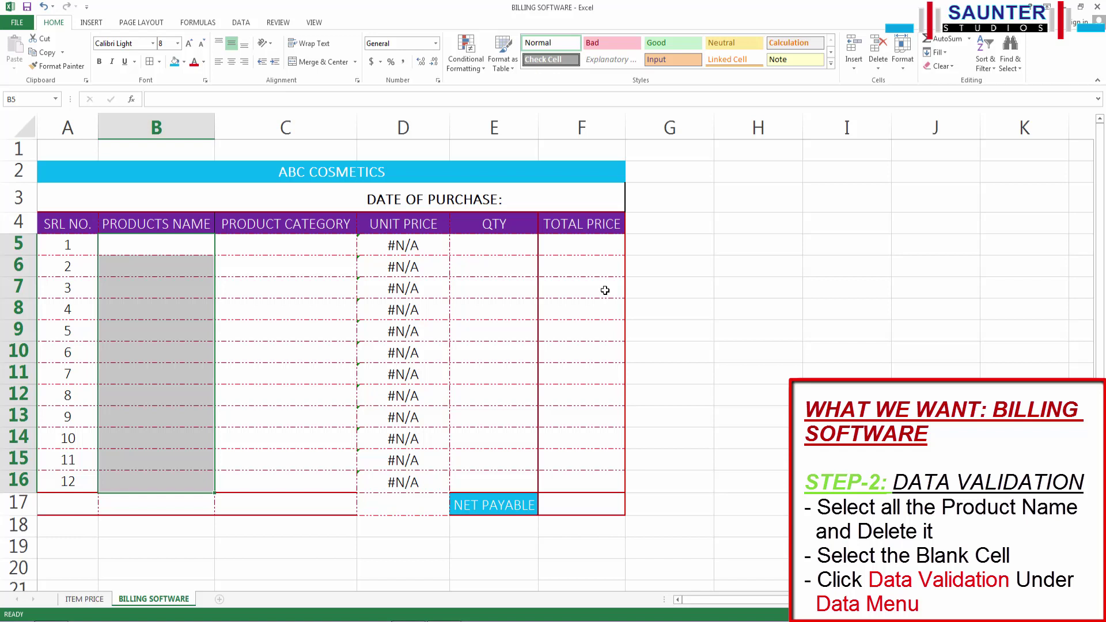
- Reselect the empty B5:B16 cells and bring up Data Validation on the DATA tab
left_click(242, 330)
left_click(159, 251)
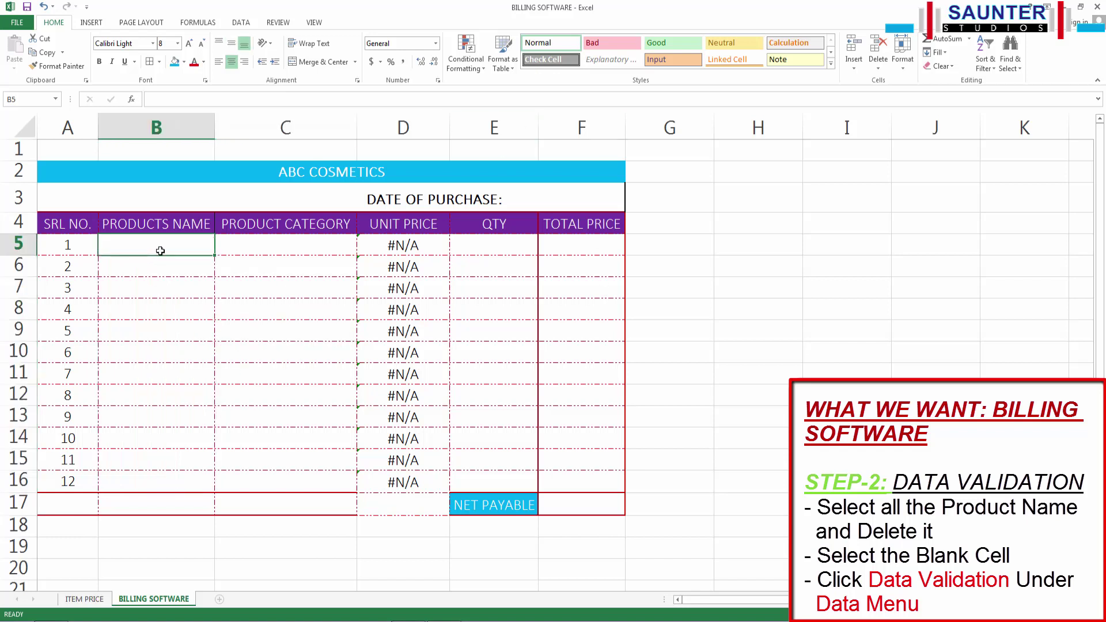
left_click_drag(160, 254, 153, 476)
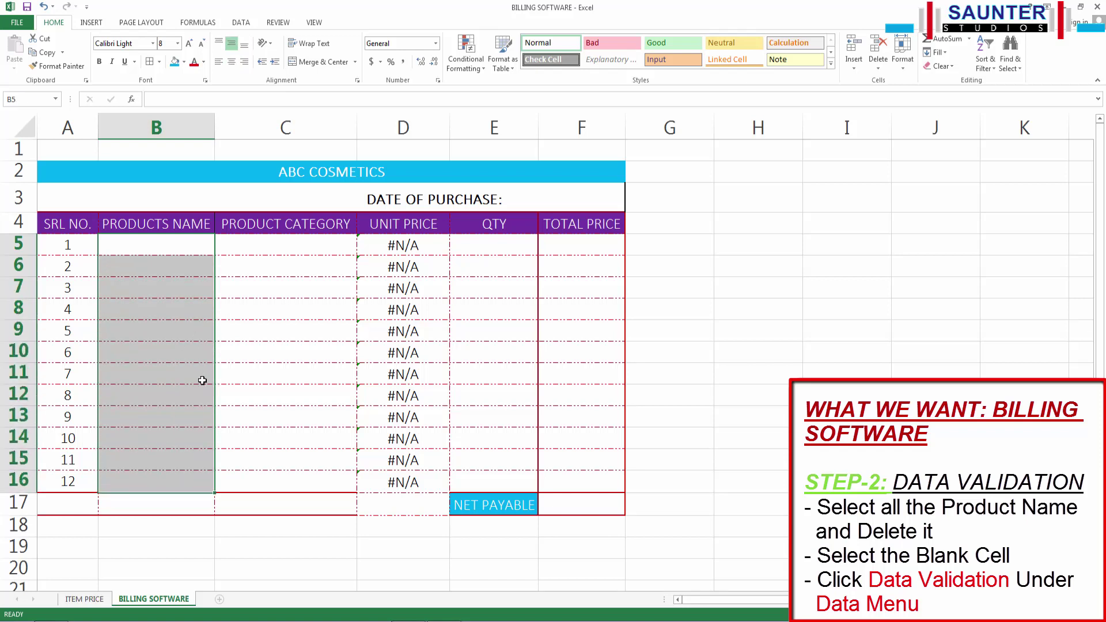
left_click(241, 23)
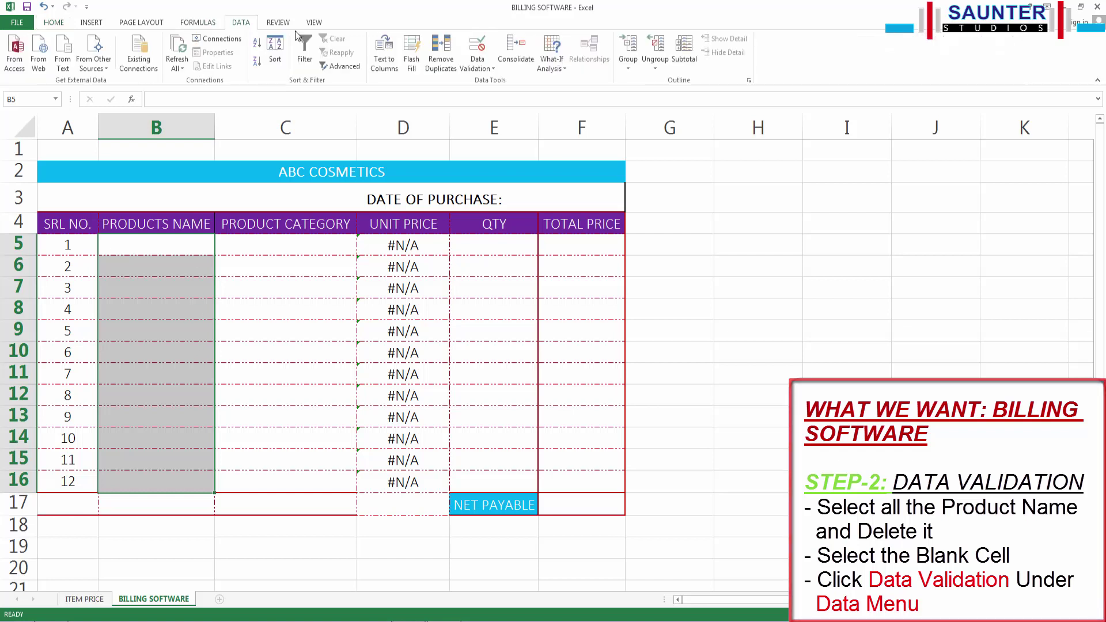
left_click(477, 69)
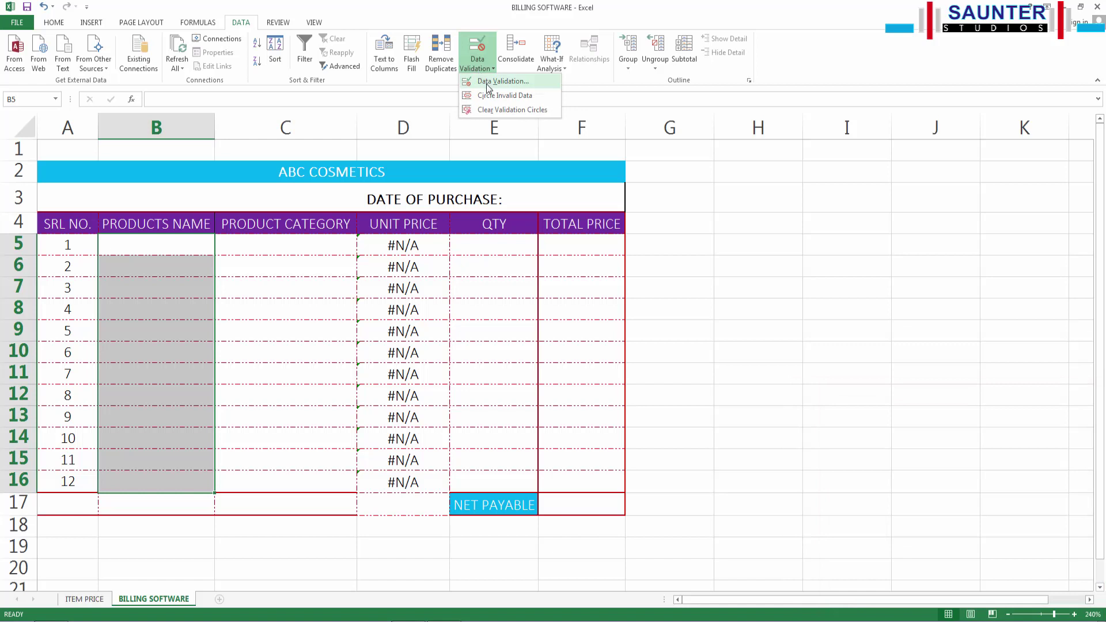
- Apply List validation to B5:B16 with source ='ITEM PRICE'!$A$2:$A$13
left_click(490, 81)
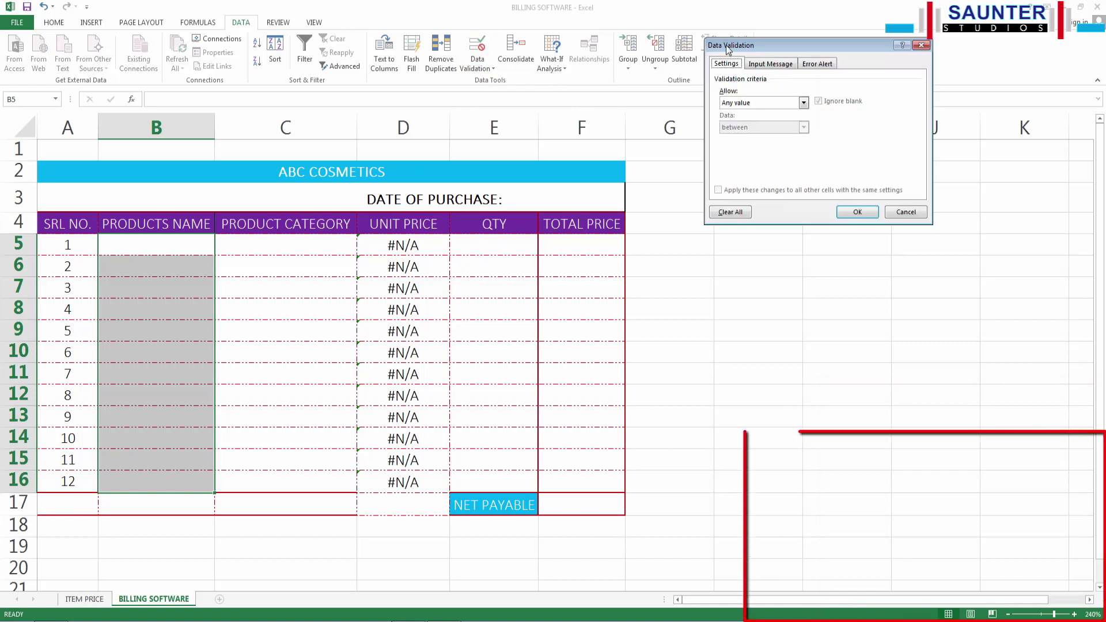
left_click(761, 105)
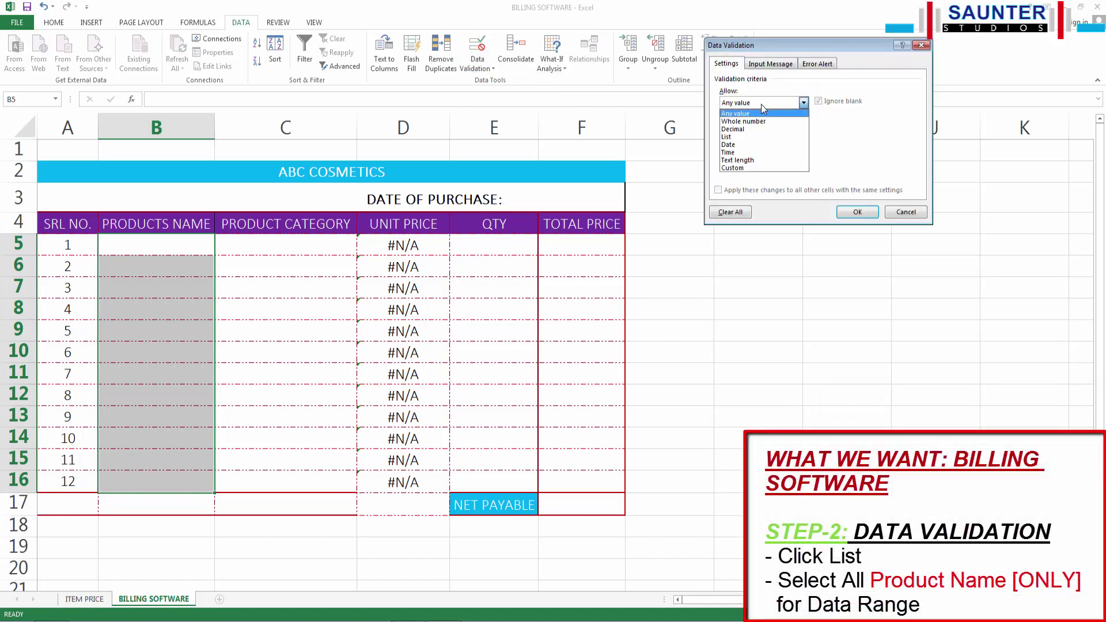
left_click(734, 138)
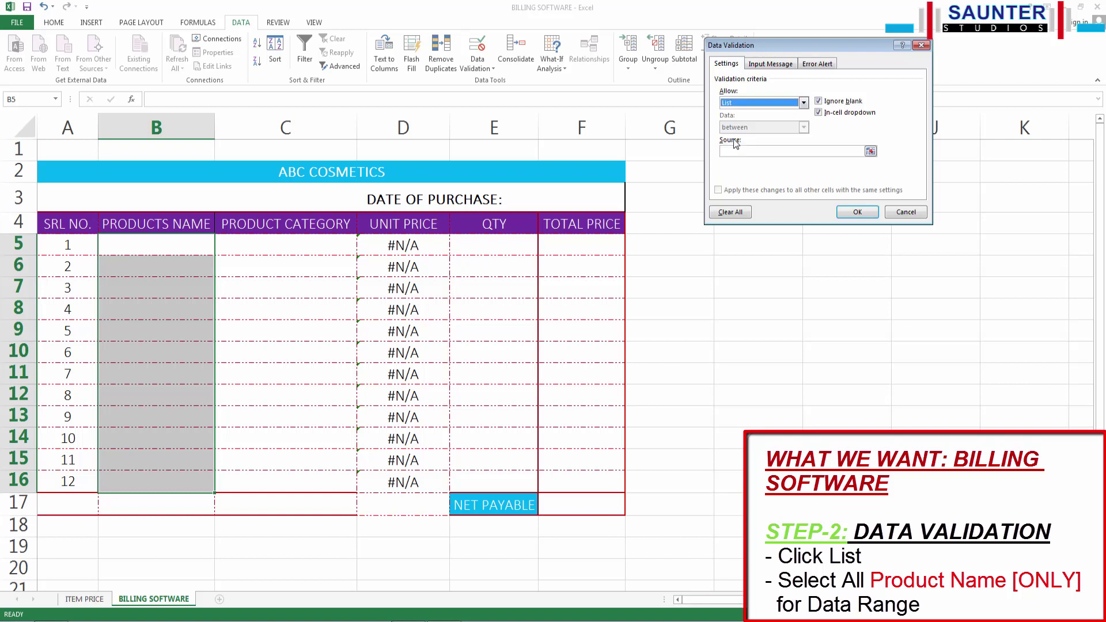
left_click(870, 152)
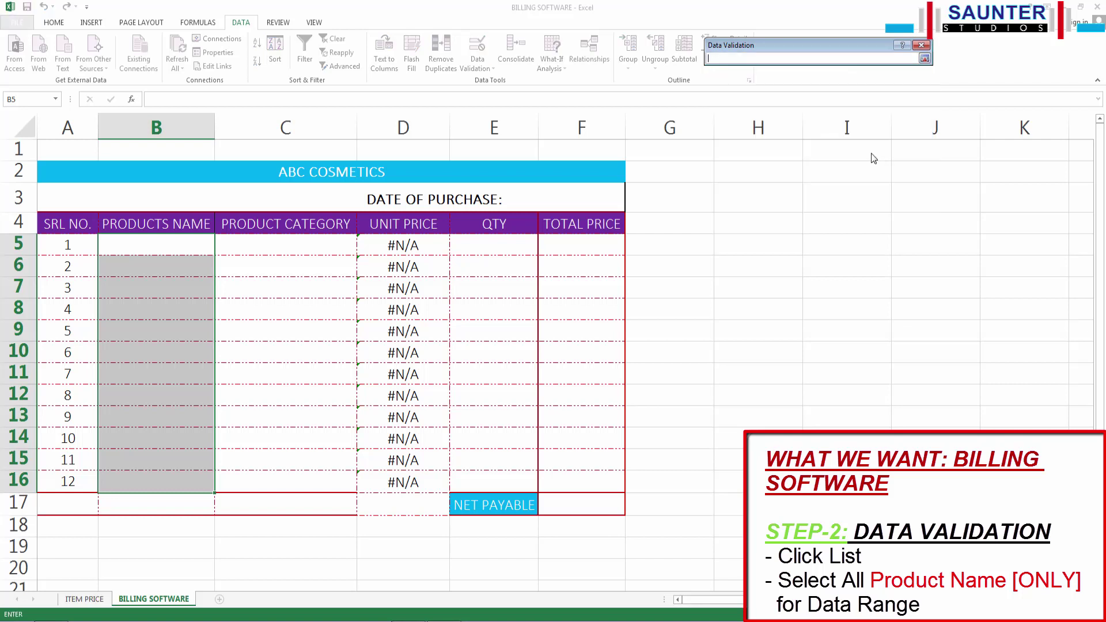
left_click(88, 599)
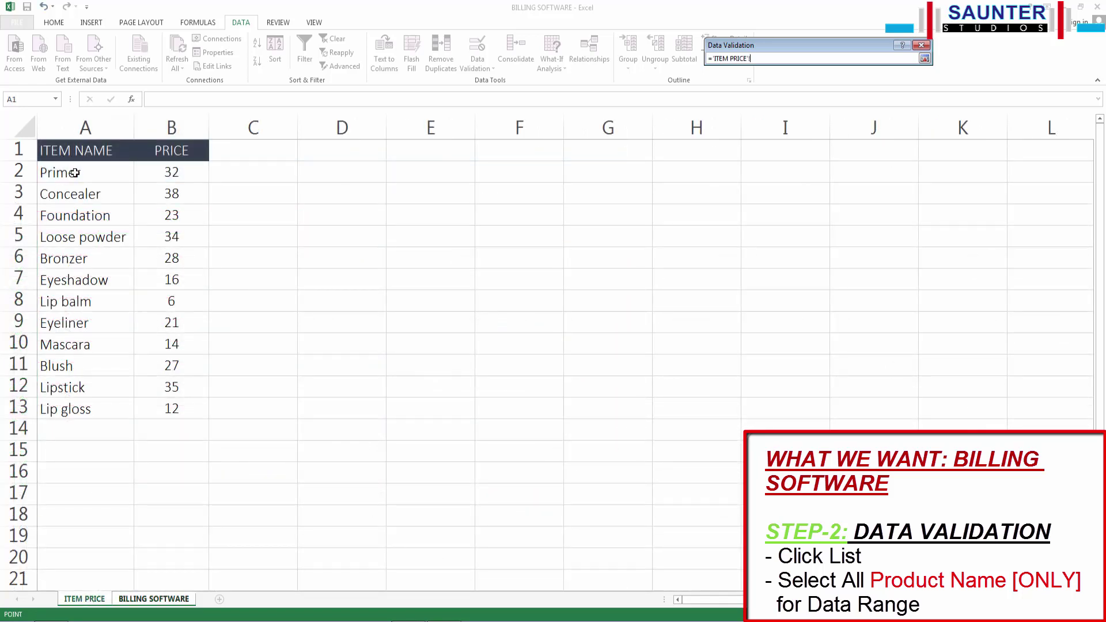
left_click_drag(75, 173, 81, 408)
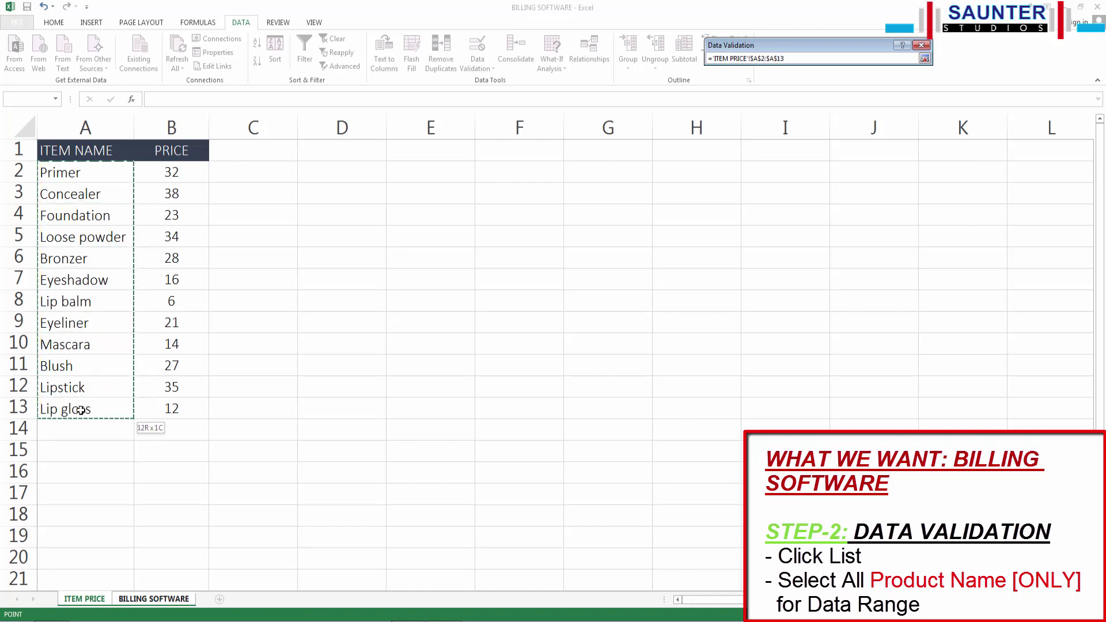
left_click(923, 58)
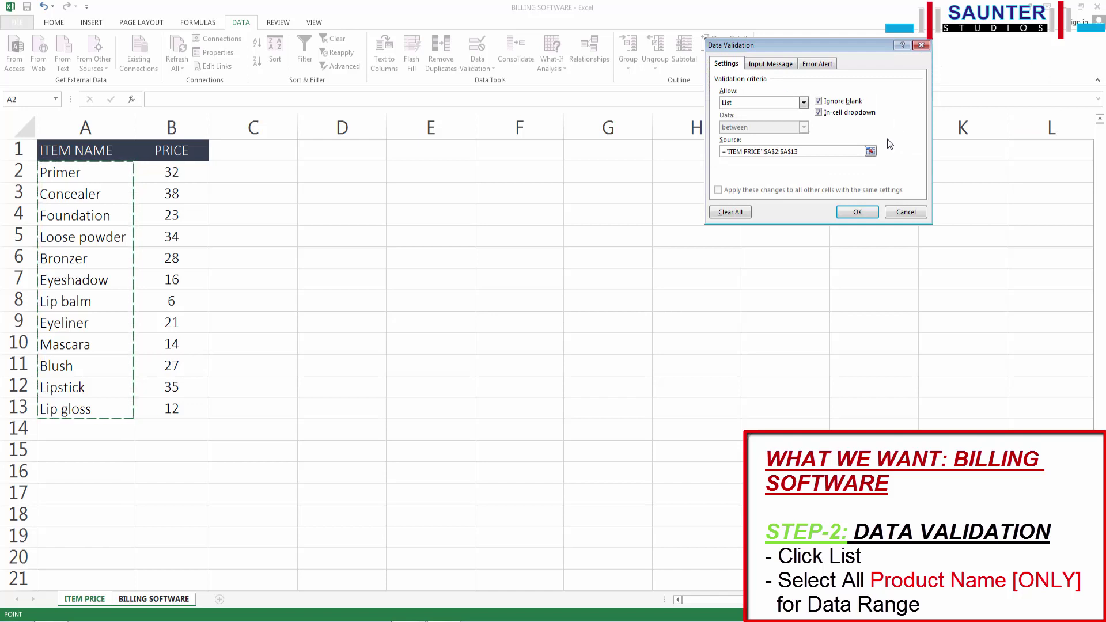
left_click(858, 211)
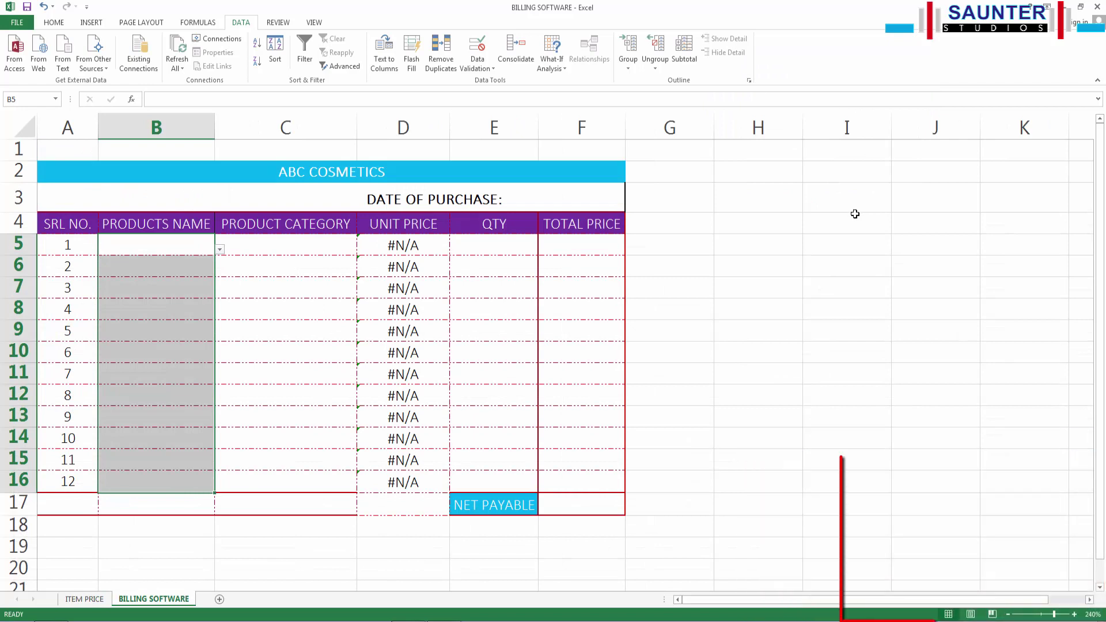
- Pick Primer, Concealer, Foundation and Loose powder from the dropdowns in B5 through B8
left_click(185, 248)
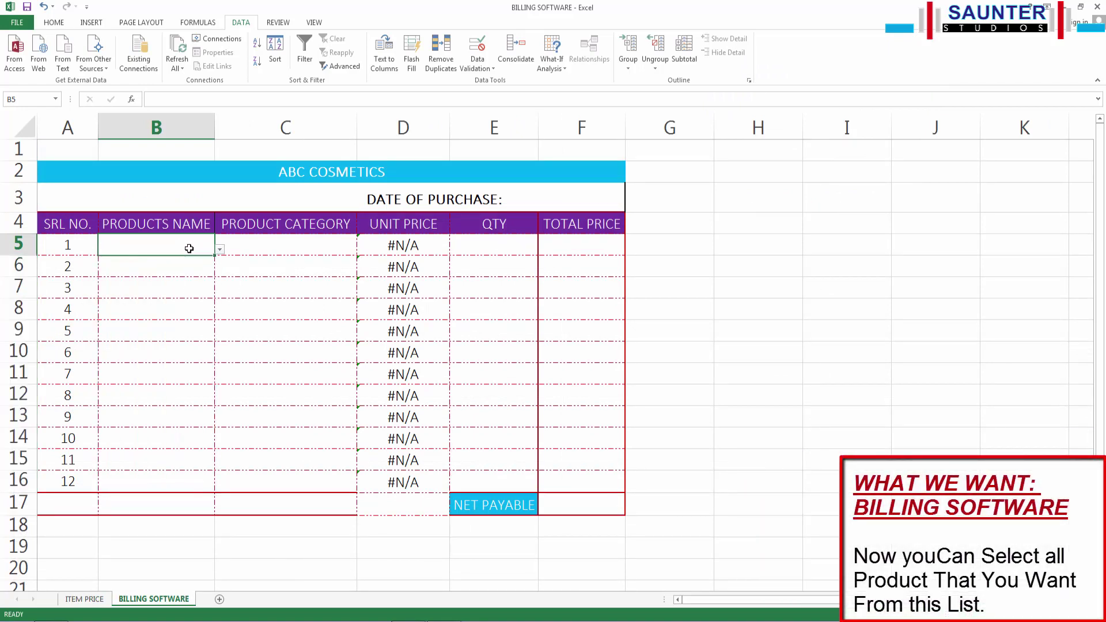
left_click(220, 250)
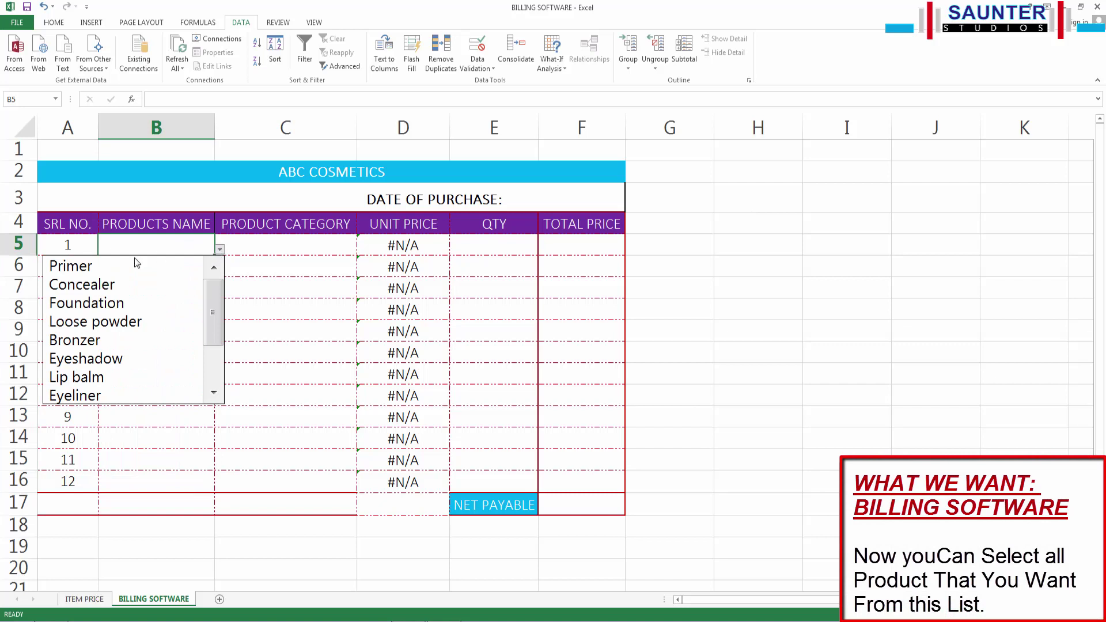
left_click(92, 265)
left_click(203, 272)
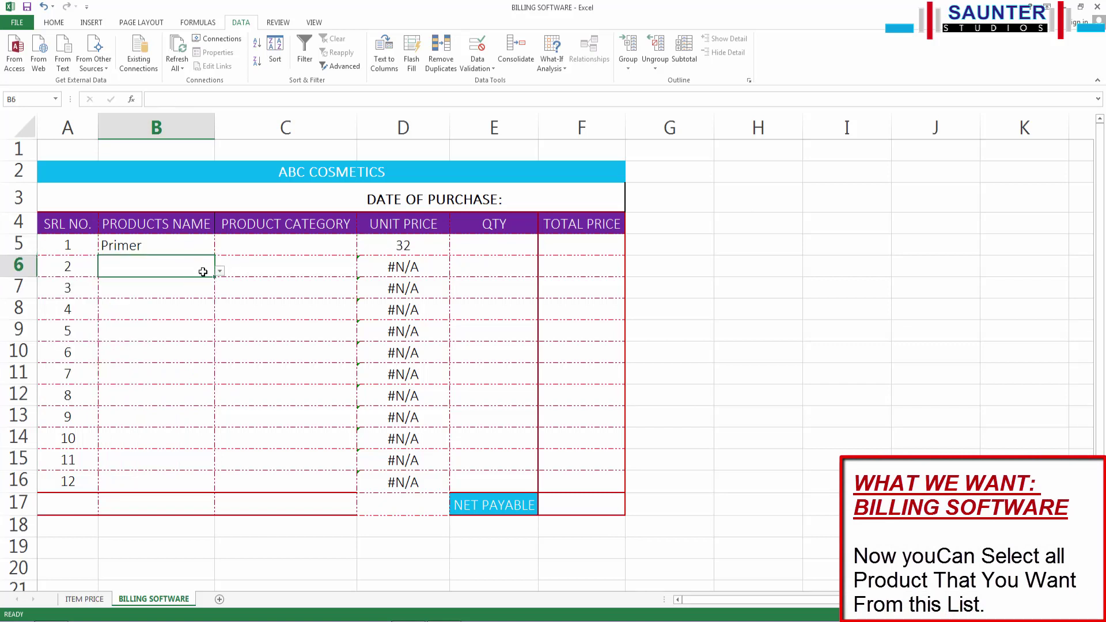
left_click(219, 270)
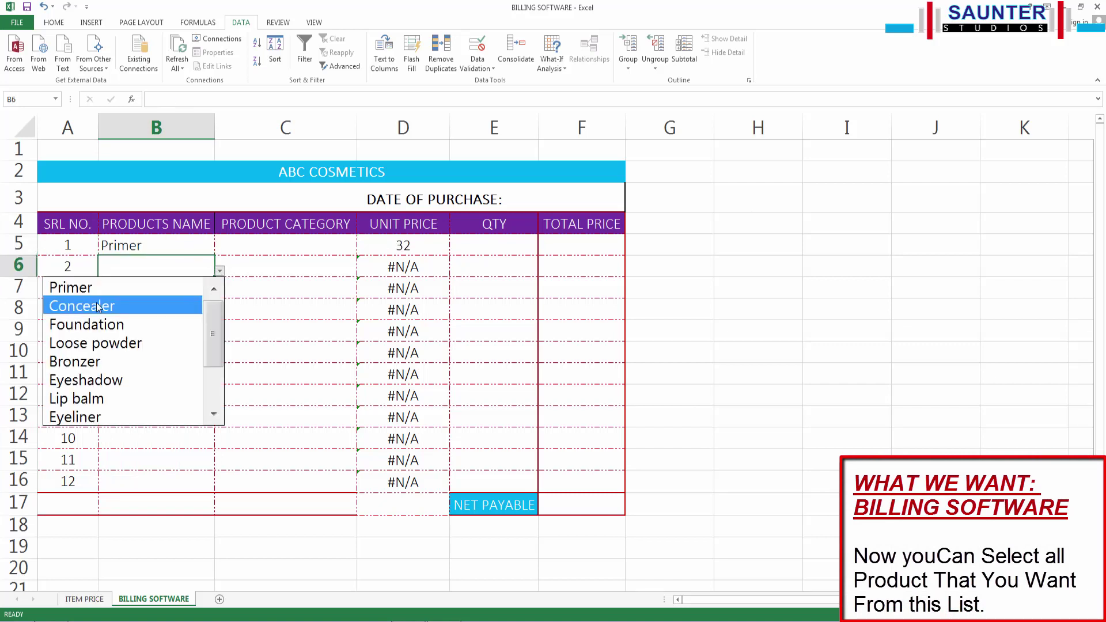
left_click(97, 303)
left_click(184, 288)
left_click(219, 292)
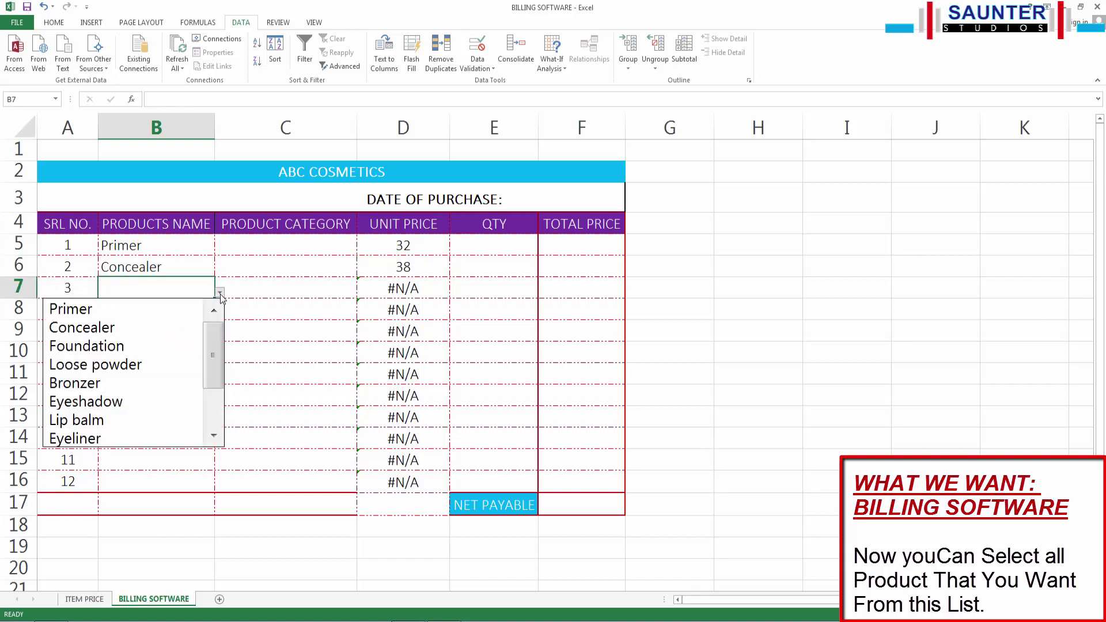
left_click(99, 346)
left_click(201, 308)
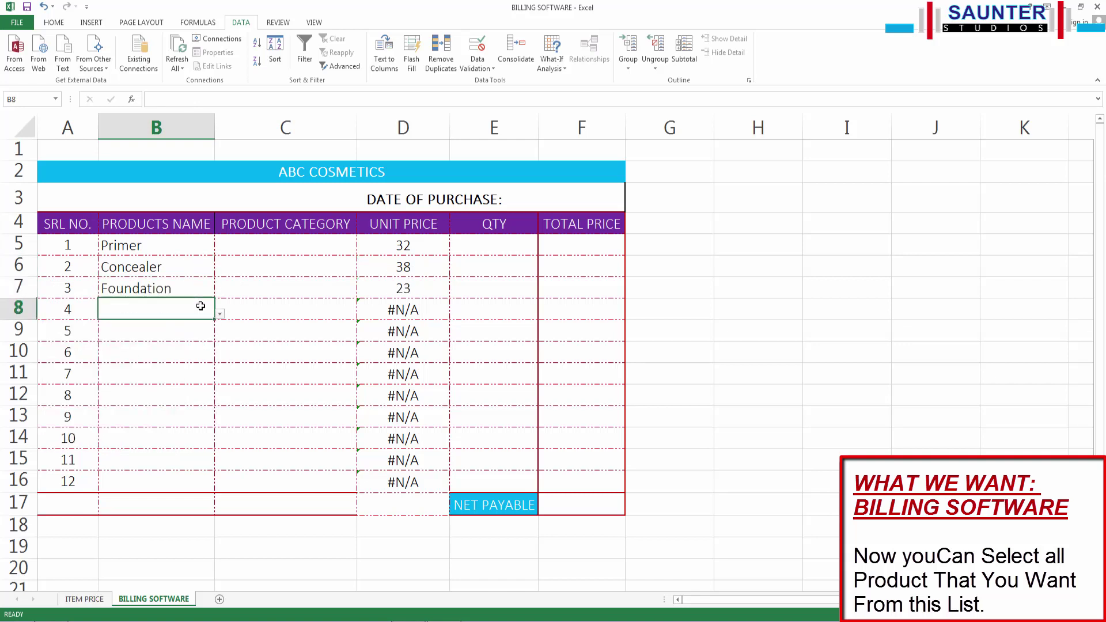
left_click(220, 314)
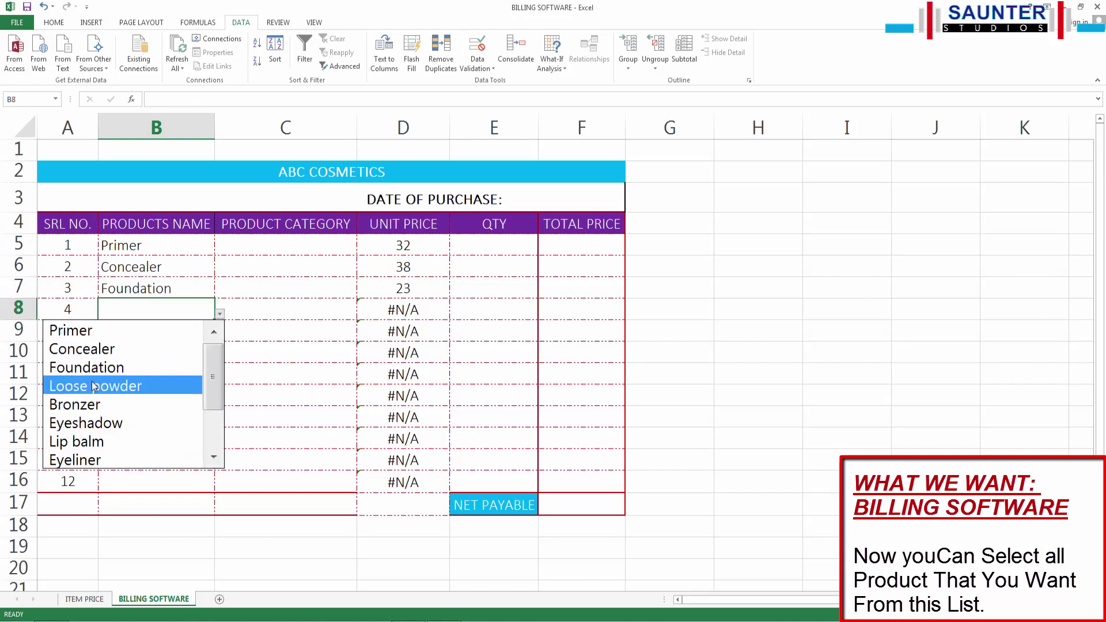
left_click(92, 384)
- Pick Bronzer, Eyeshadow and Lip balm in B9 through B11, showing prices 28, 16 and 6
left_click(193, 331)
left_click(219, 336)
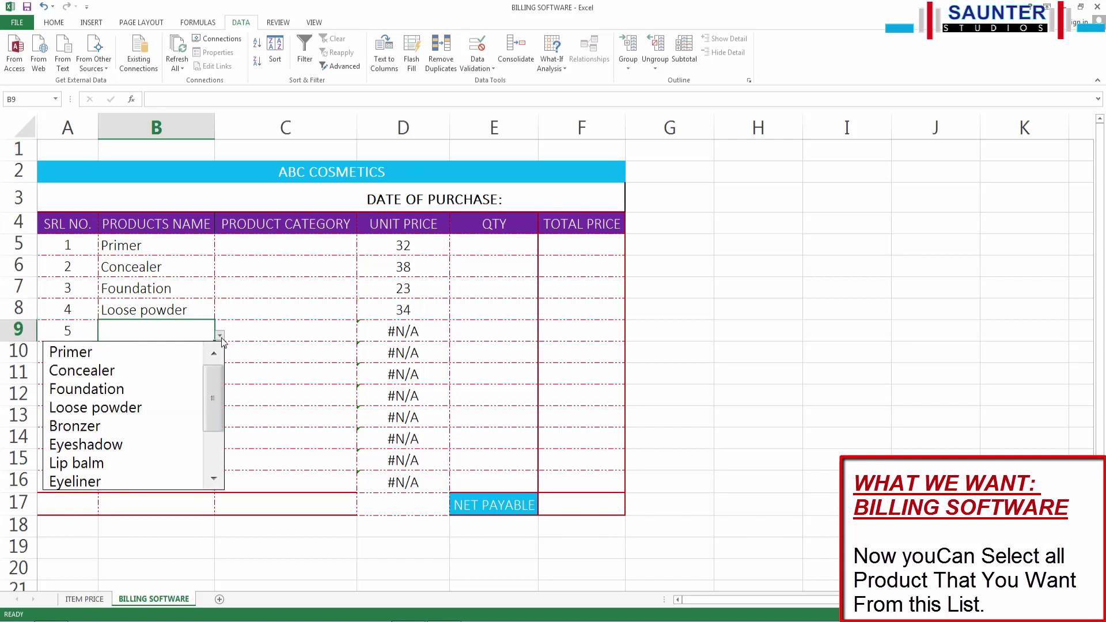
left_click(113, 426)
left_click(208, 352)
left_click(219, 357)
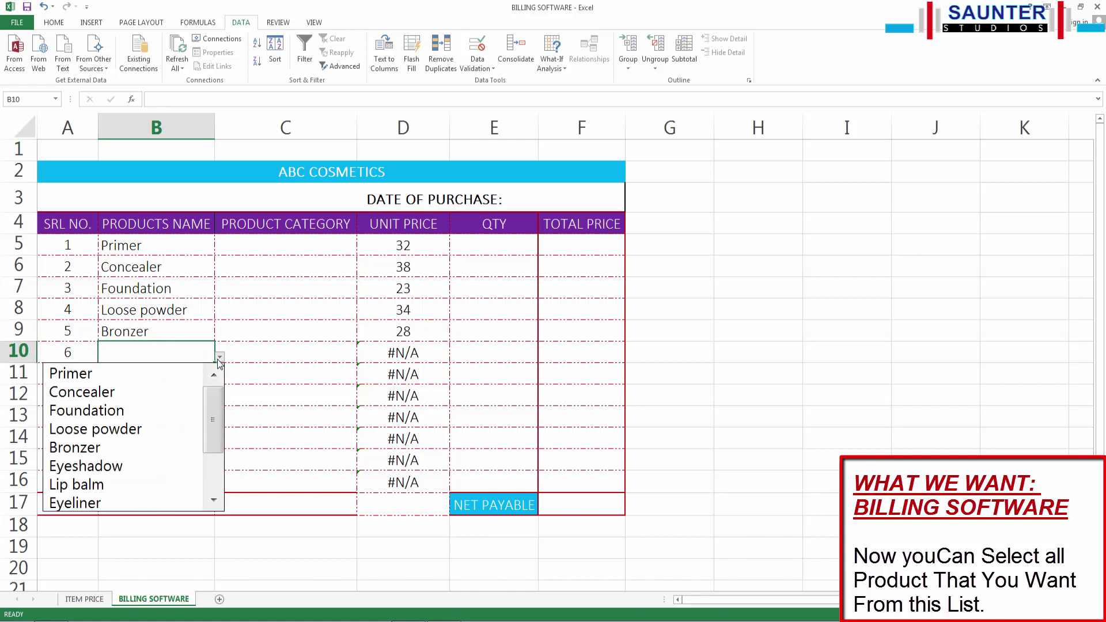
left_click(86, 465)
left_click(211, 376)
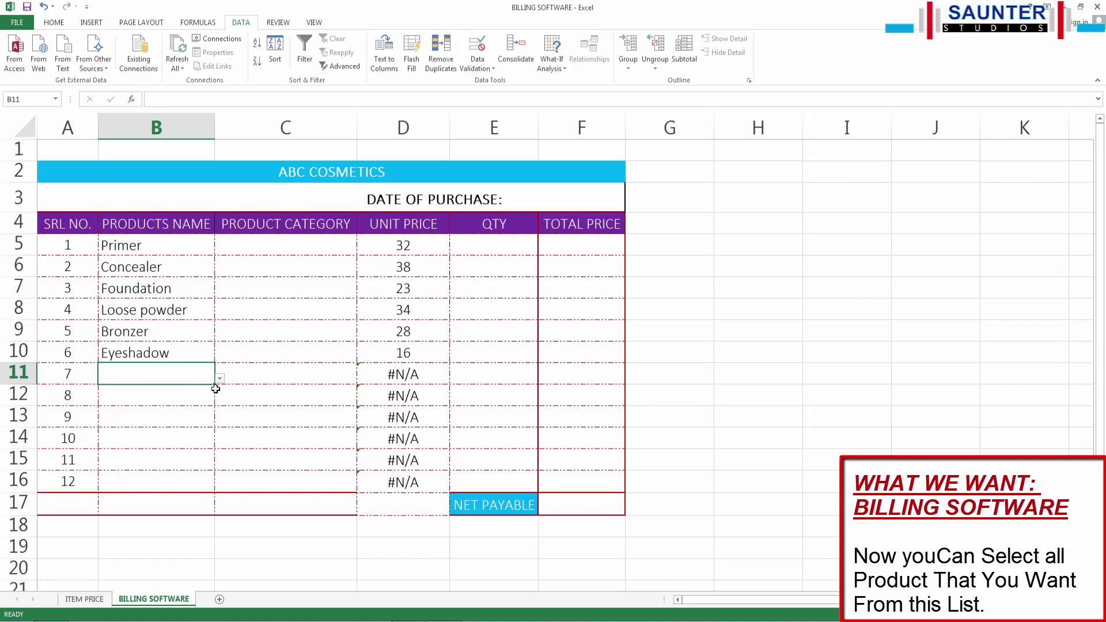
left_click(219, 379)
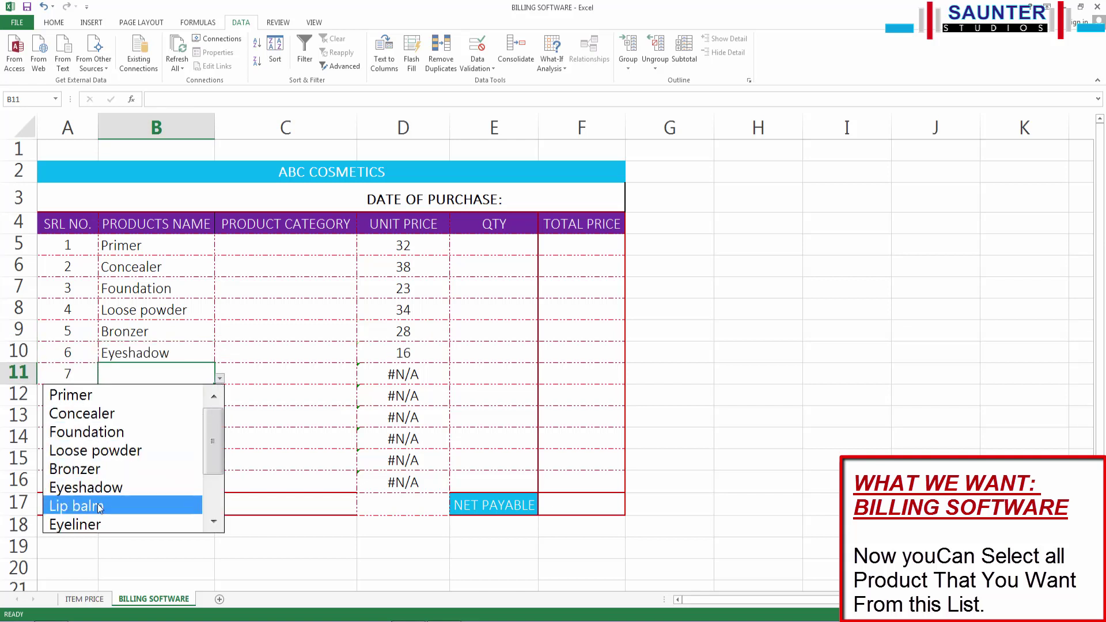
left_click(103, 505)
left_click(201, 396)
- Pick Eyeliner, Mascara and Blush from the dropdowns in B12 through B14
left_click(220, 399)
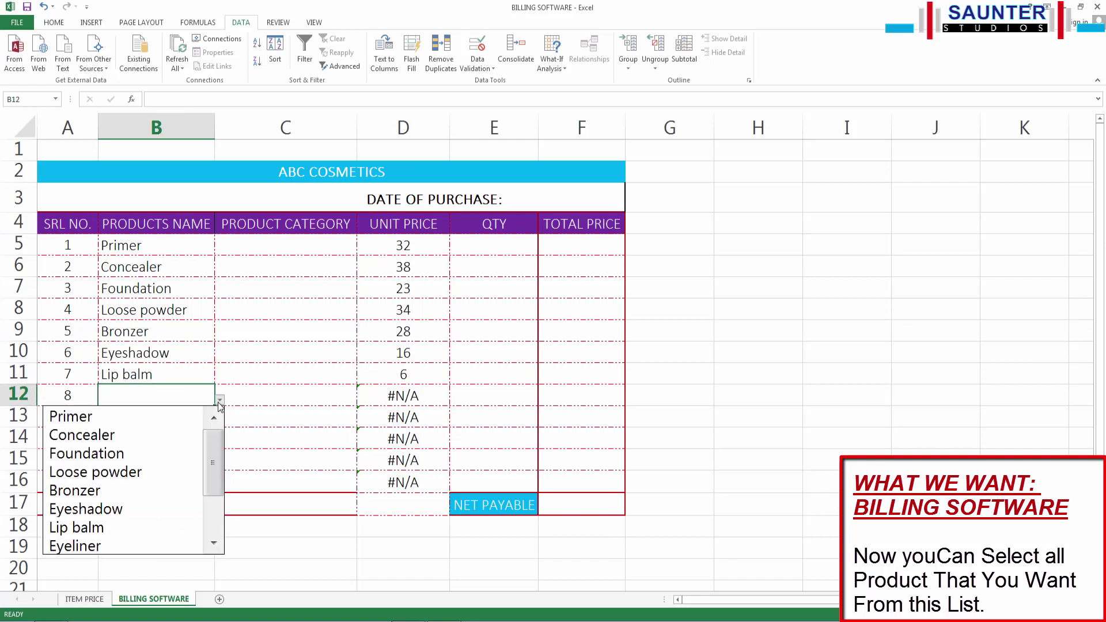
left_click(102, 545)
left_click(187, 415)
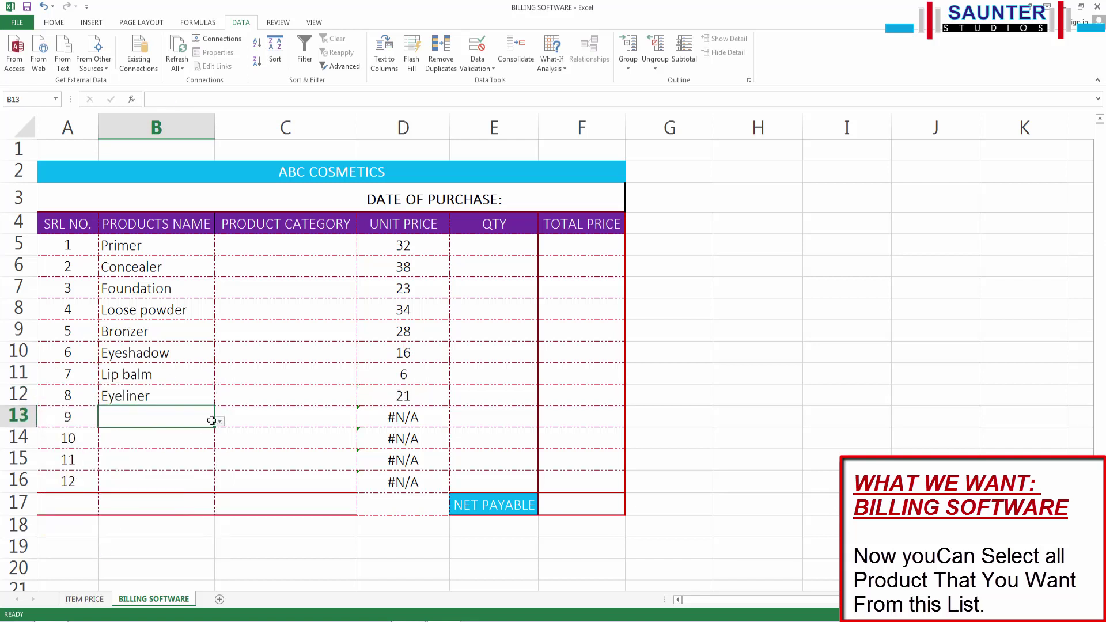
left_click(220, 421)
left_click_drag(215, 486, 217, 514)
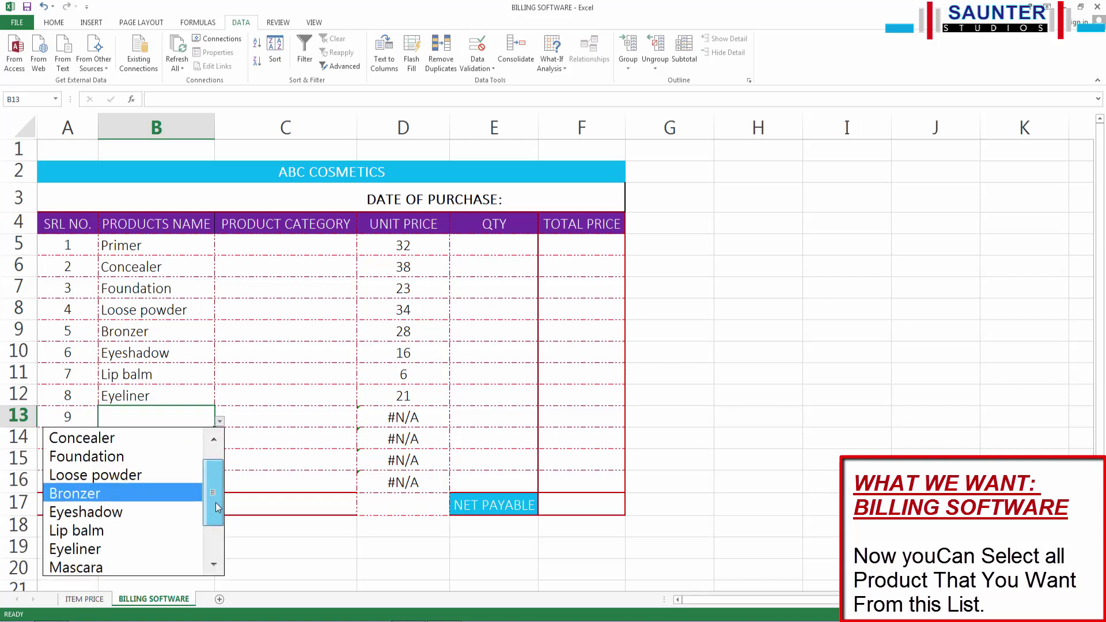
left_click(74, 549)
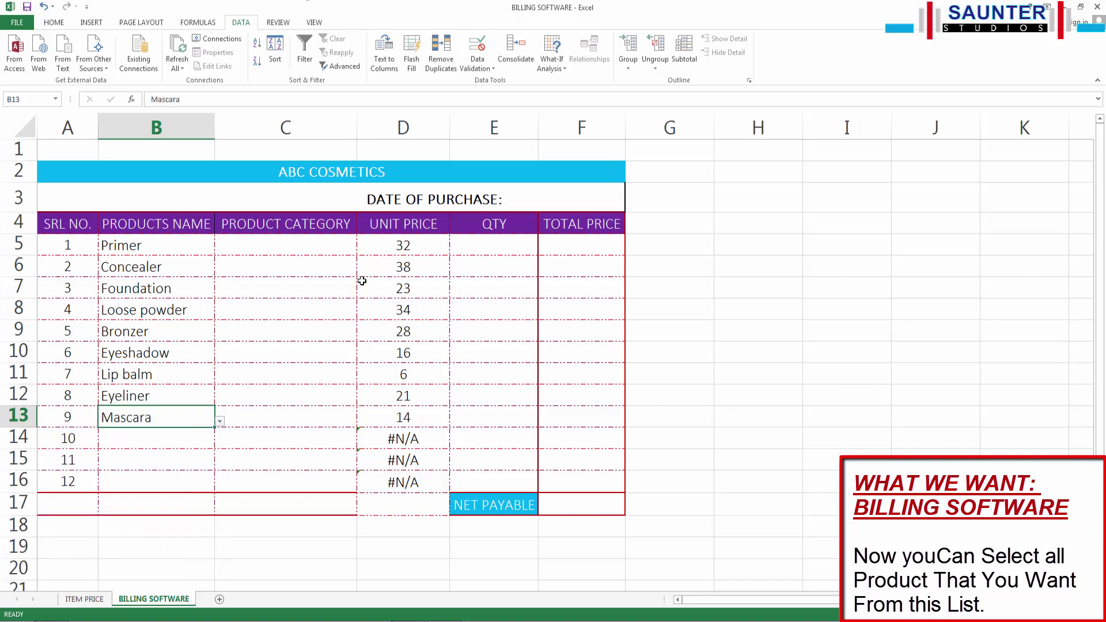
left_click(170, 440)
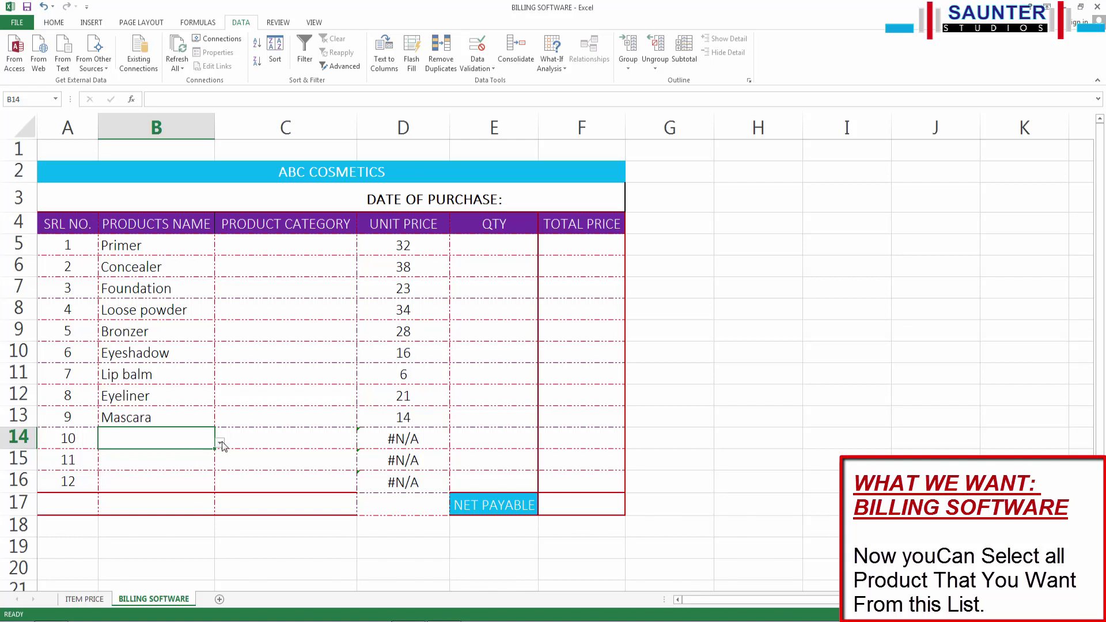
left_click(220, 443)
scroll(208, 537, "down", 2)
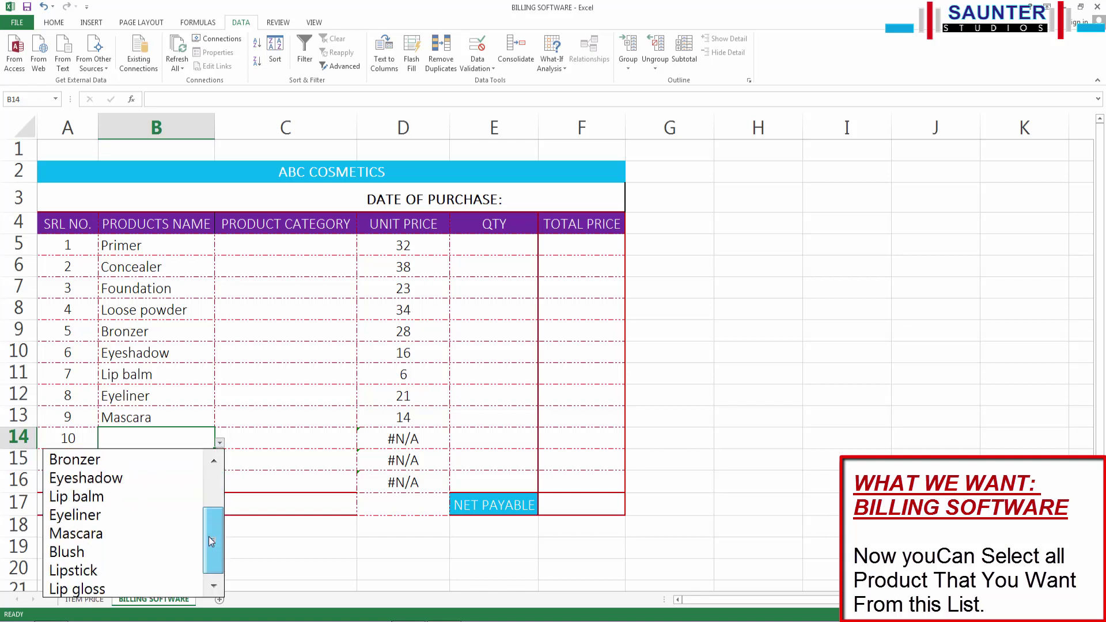
left_click(110, 552)
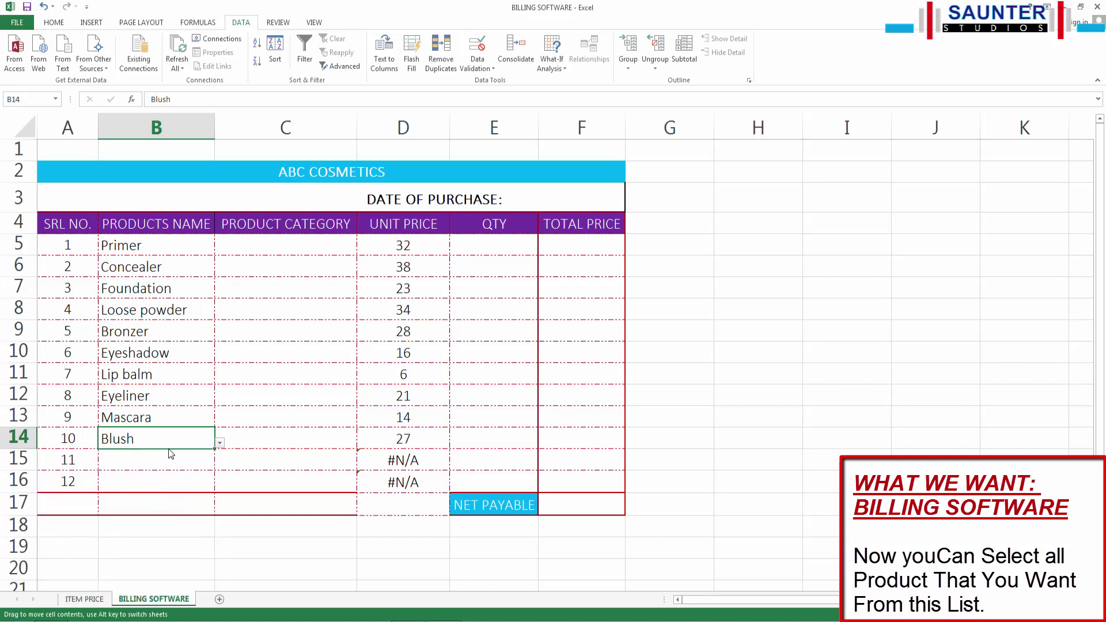
- Pick Lipstick and Lip gloss for B15 and B16, completing all twelve products
left_click(176, 461)
left_click(220, 465)
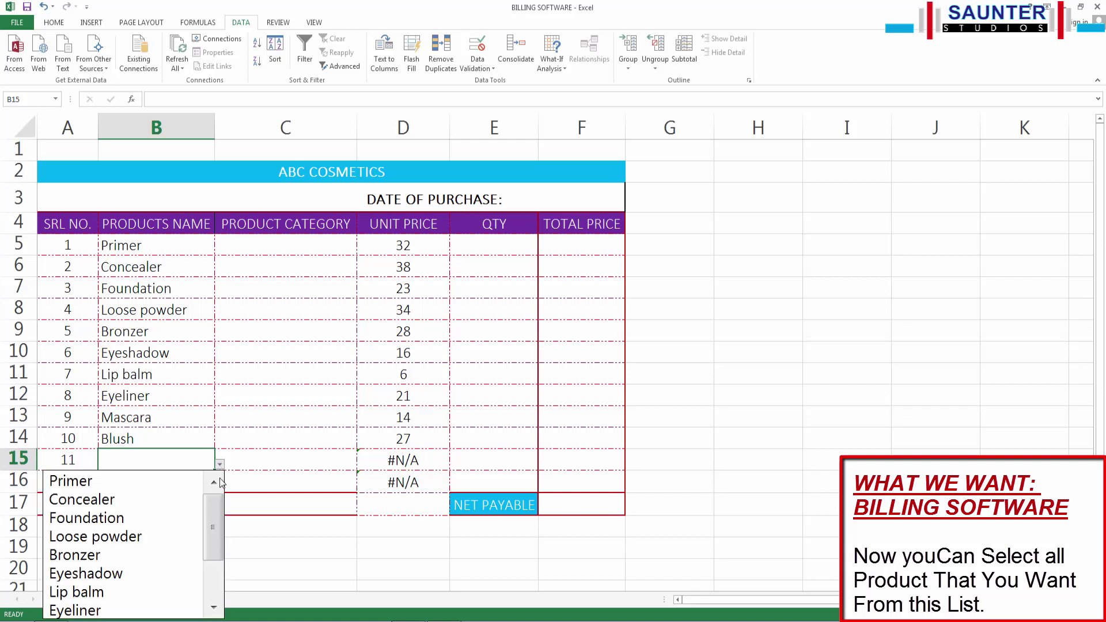
scroll(216, 555, "down", 1)
scroll(216, 565, "down", 1)
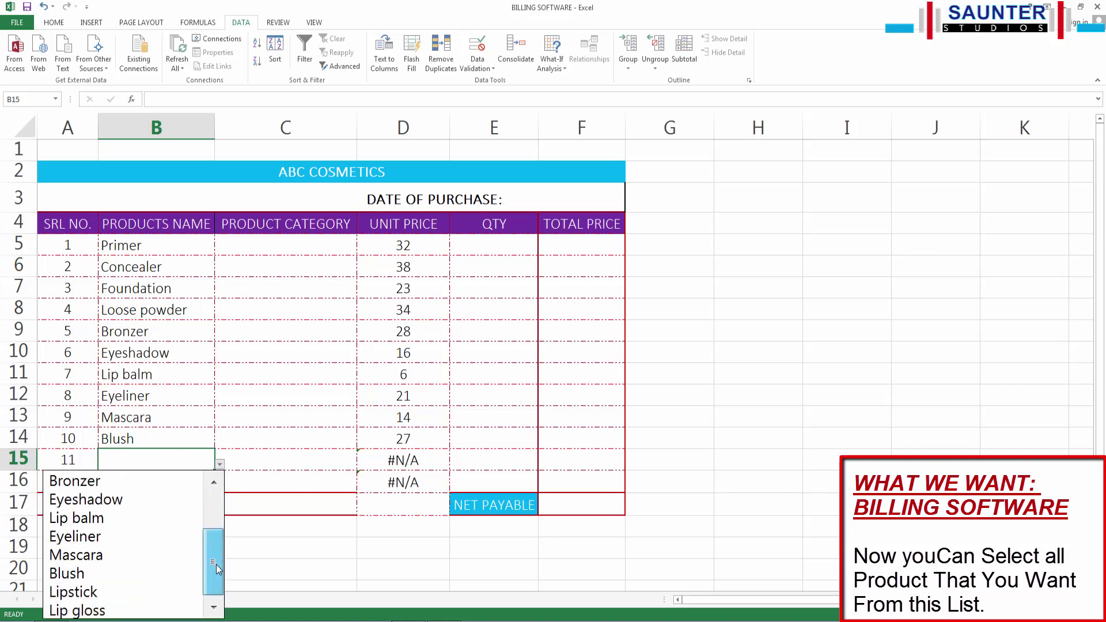
left_click(88, 590)
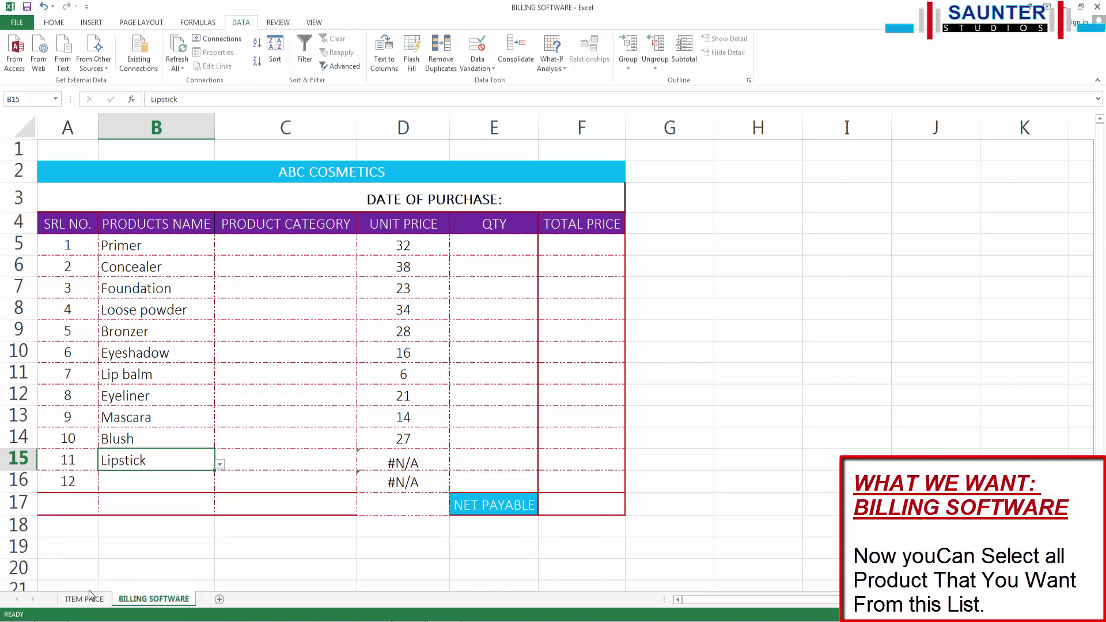
left_click(190, 488)
left_click(220, 486)
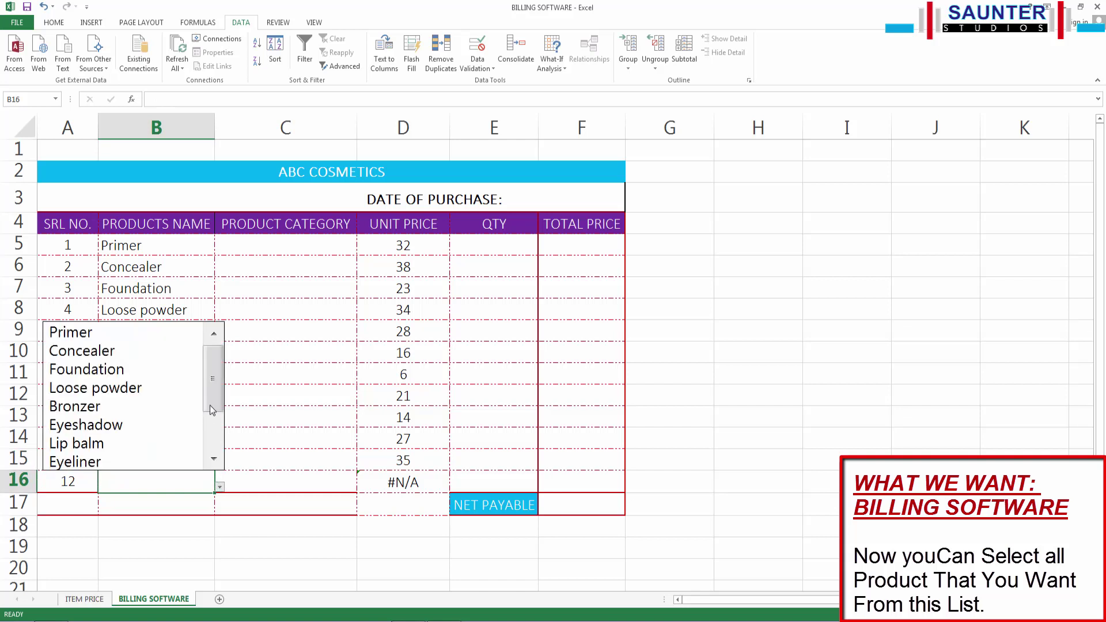
scroll(210, 406, "down", 2)
left_click(112, 459)
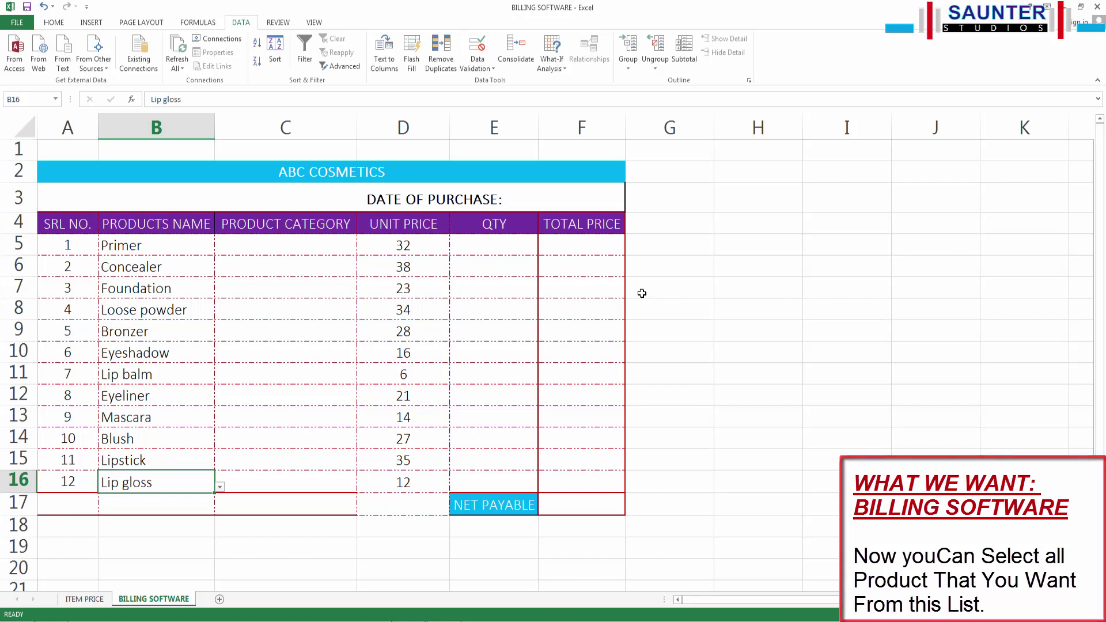
left_click(534, 243)
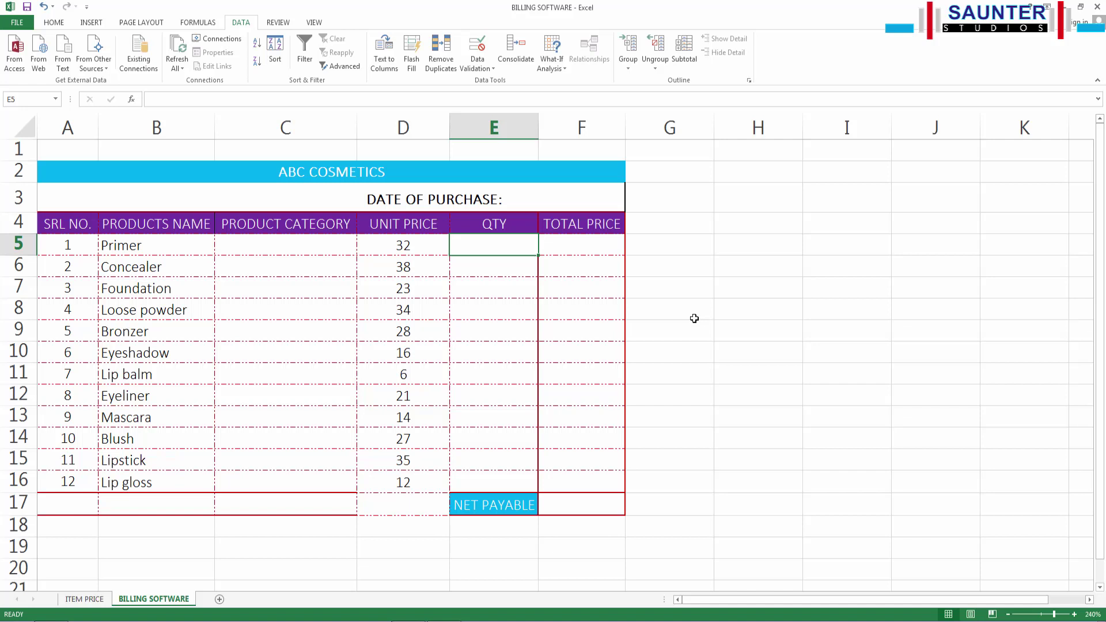
- Enter quantities 8, 9, 7, 5, 4 and 8 in E5 through E10
type("8")
key("Return")
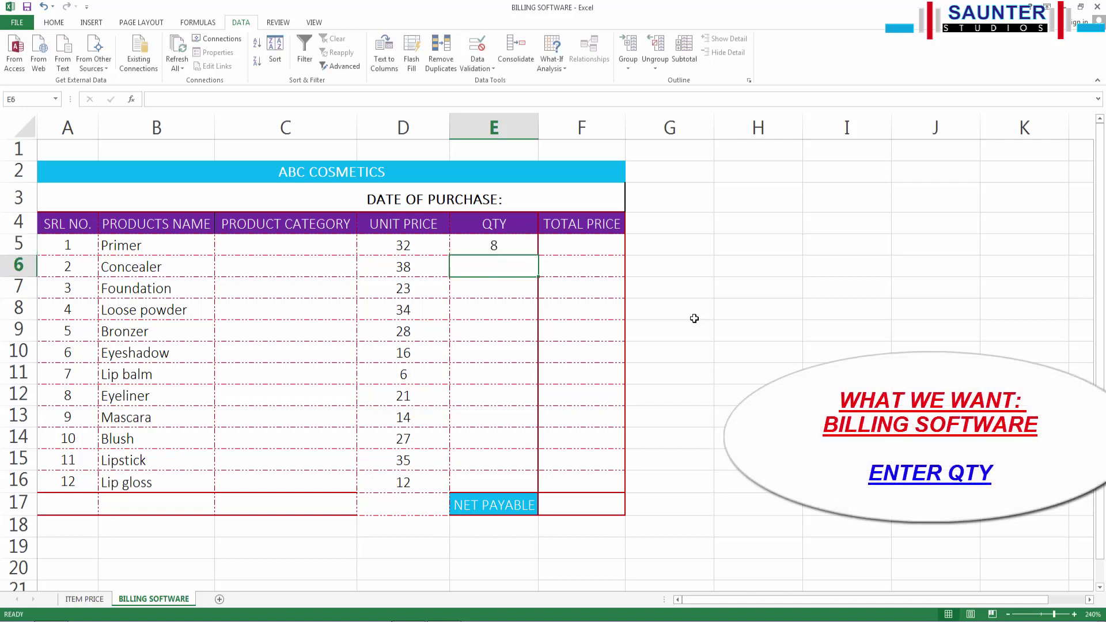
type("9")
key("Return")
type("7")
key("Return")
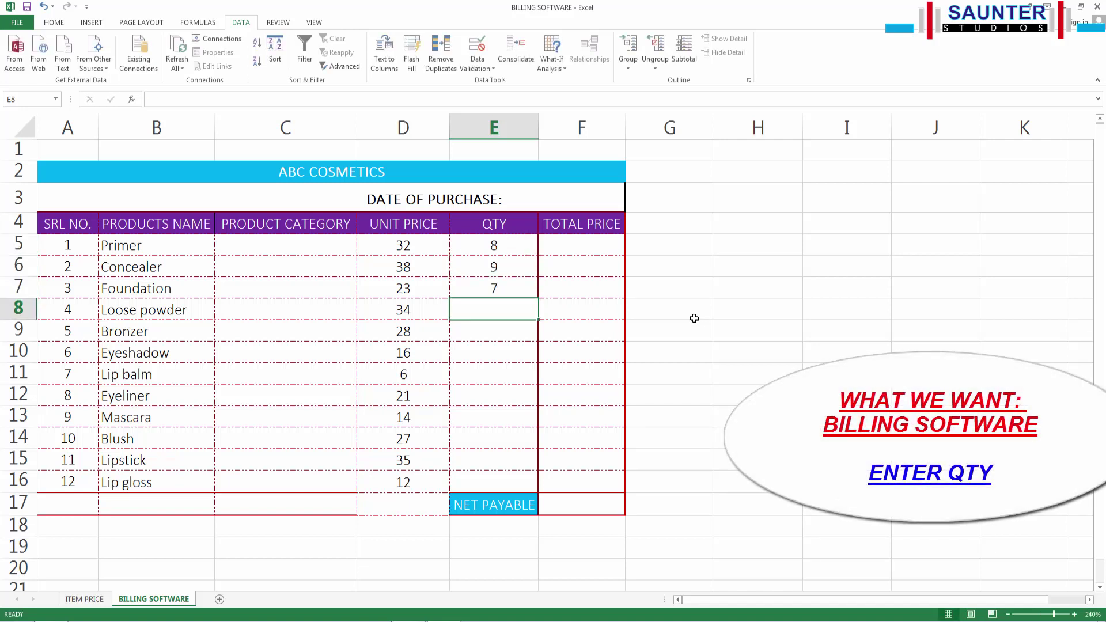
type("5")
key("Return")
type("4")
key("Return")
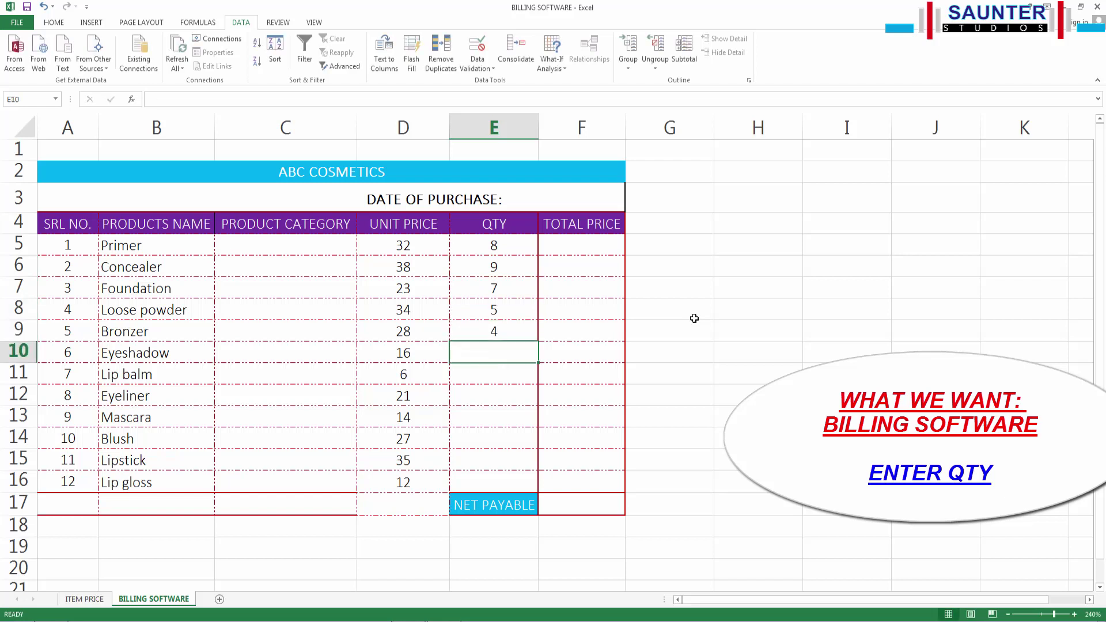
type("8")
key("Return")
- Enter quantities 7, 6, 5, 7, 6 and 4 in E11 through E16
type("7")
key("Return")
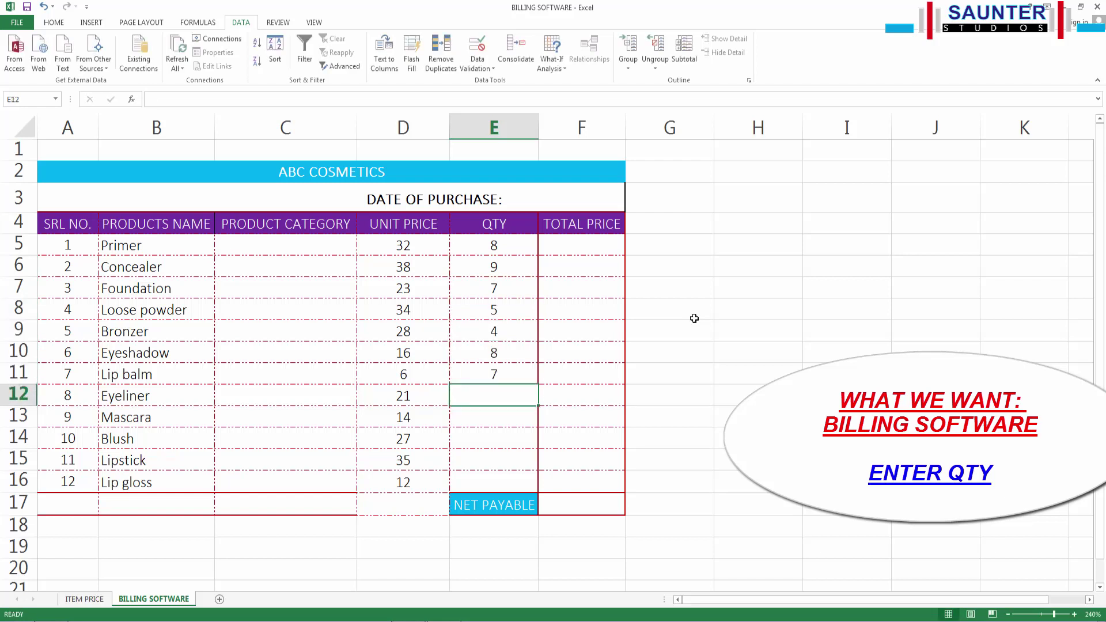
type("6")
key("Return")
type("5")
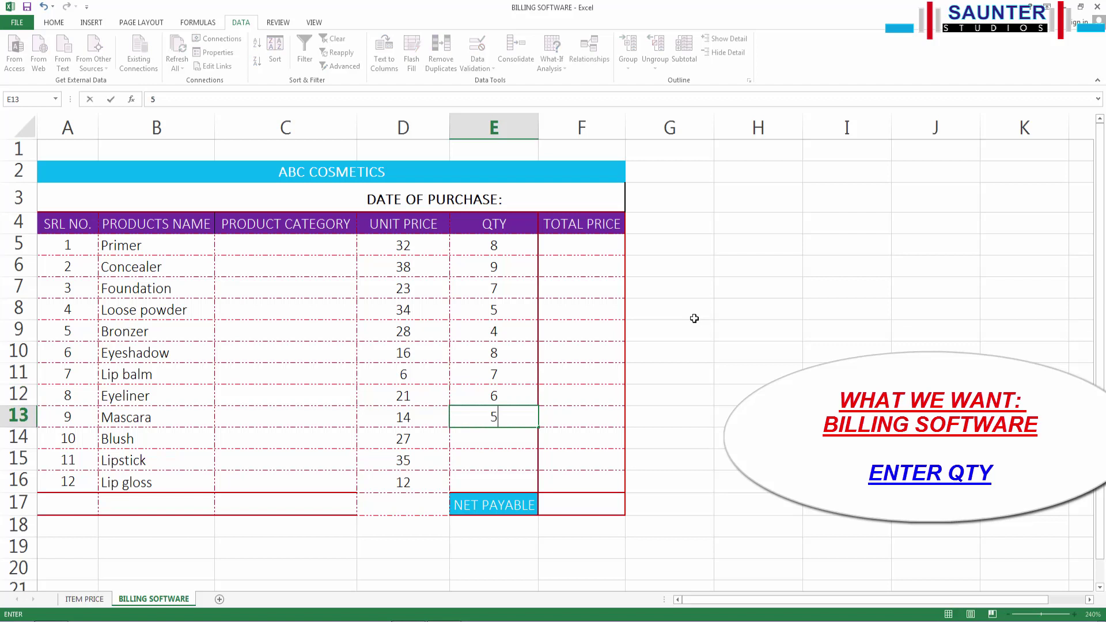
key("Return")
type("7")
key("Return")
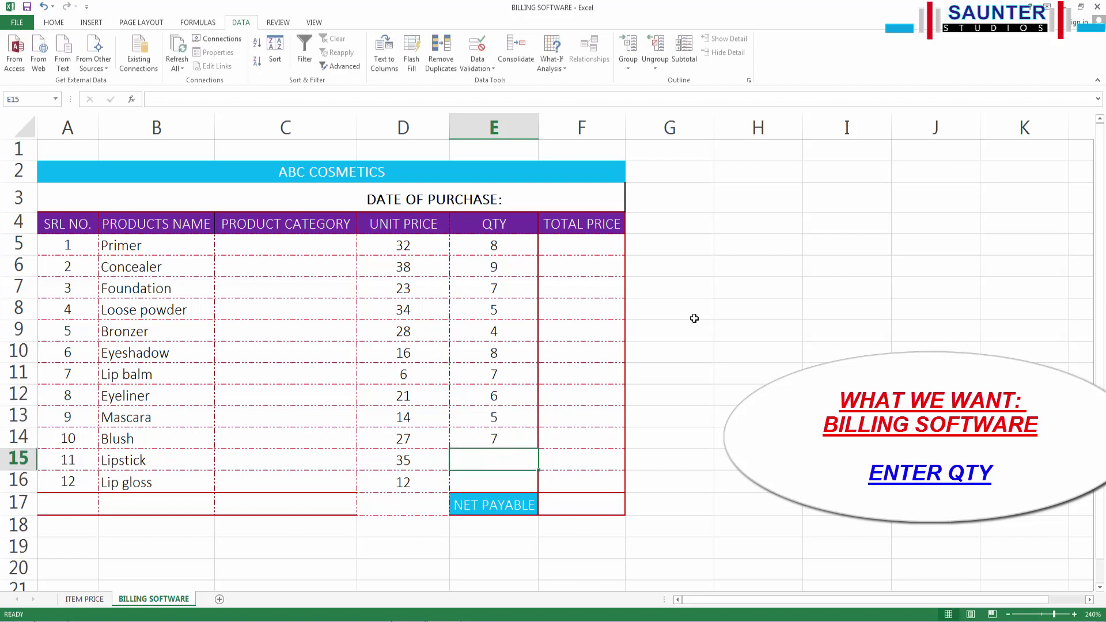
type("6")
key("Return")
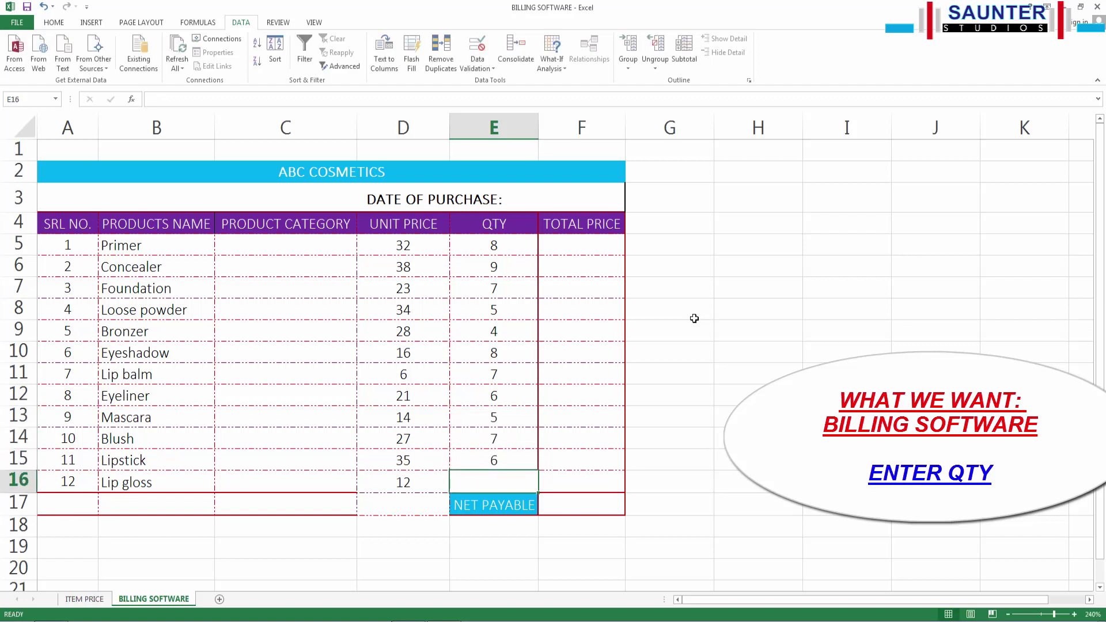
type("4")
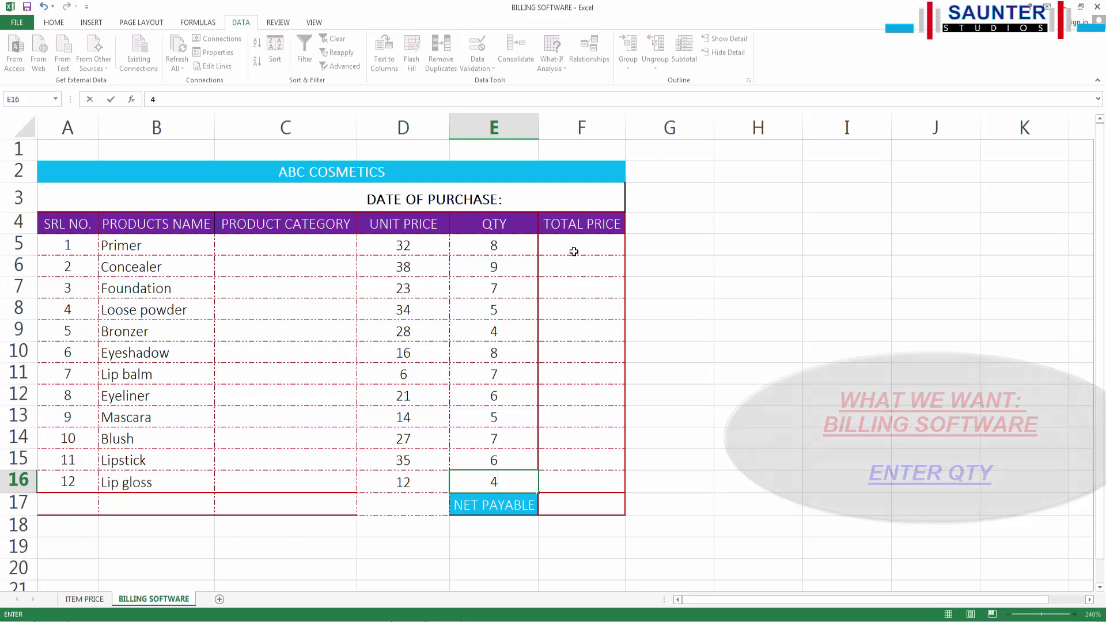
left_click(578, 245)
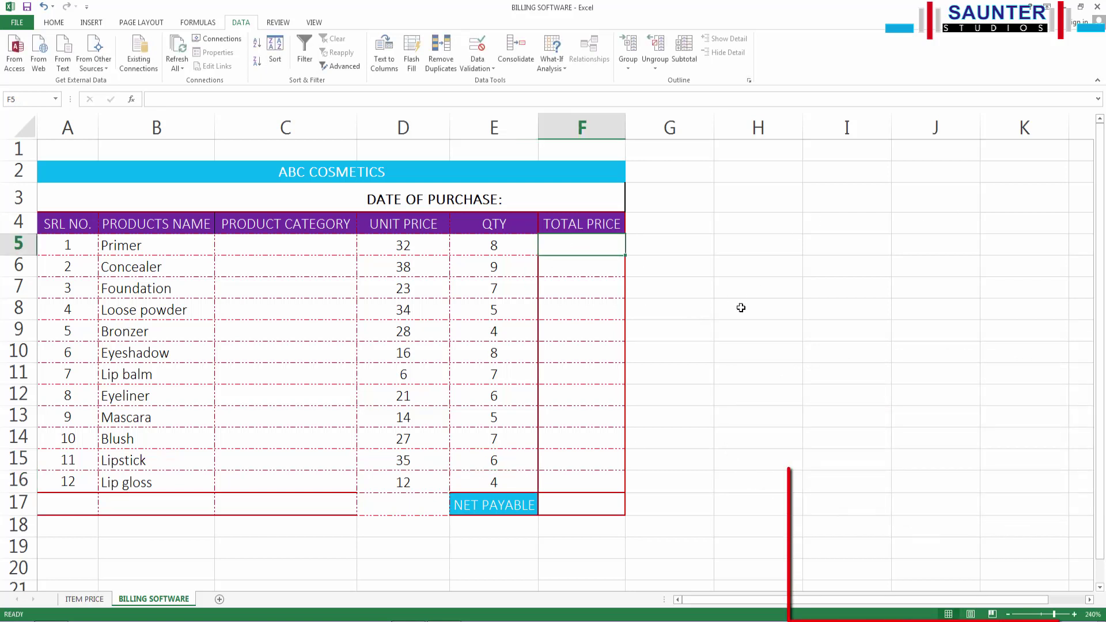
- Enter =SUM(F5:F16) in F17 as the NET PAYABLE total
left_click(582, 504)
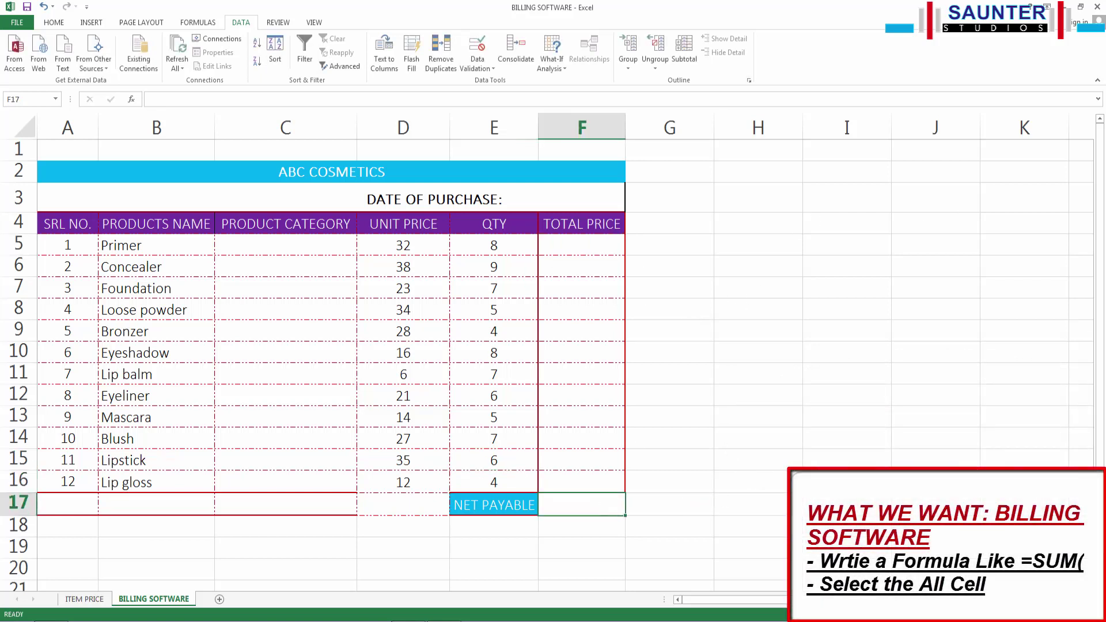
type("=")
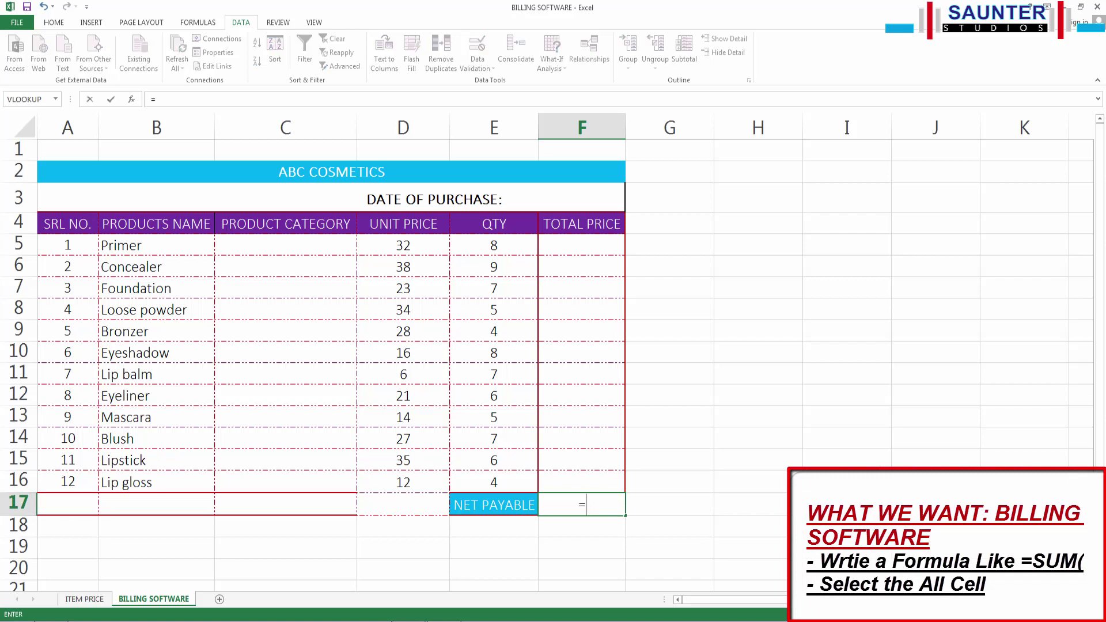
type("SU")
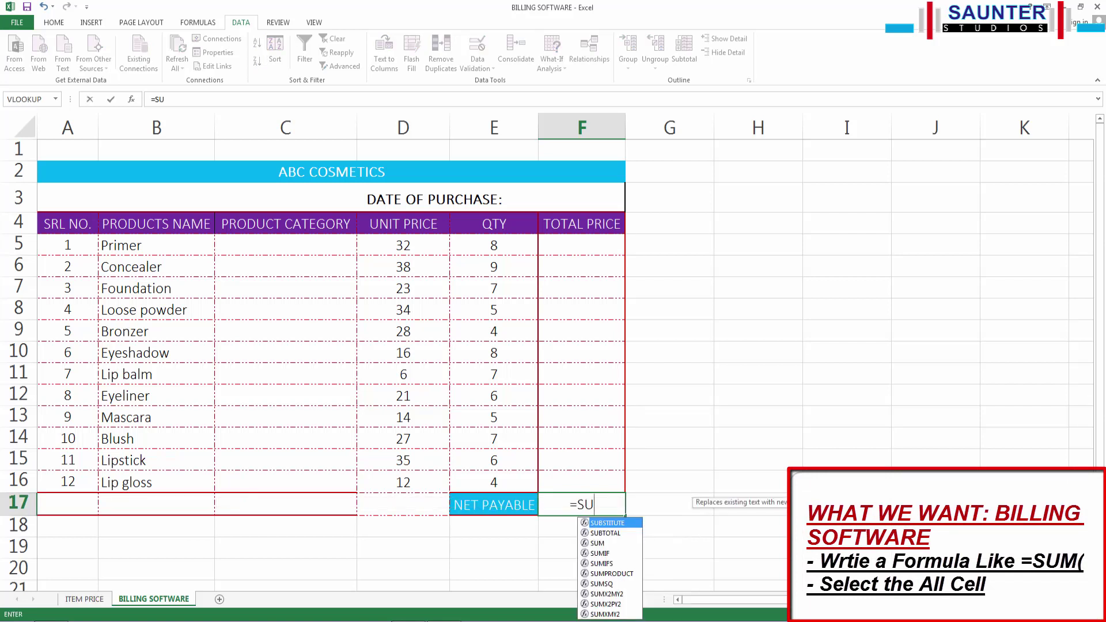
type("M")
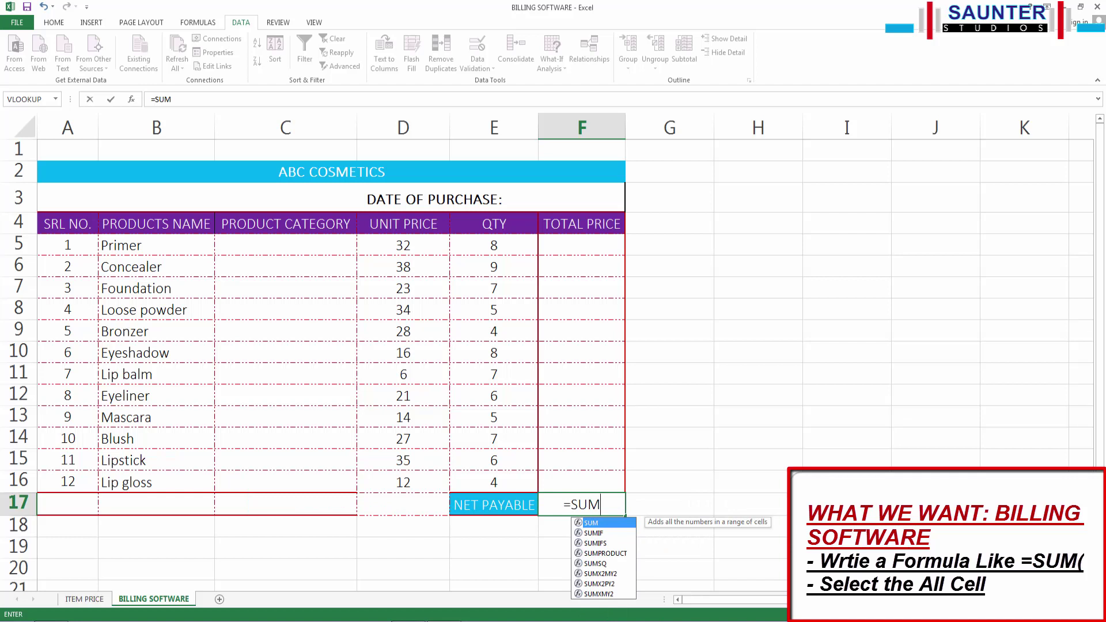
type("(")
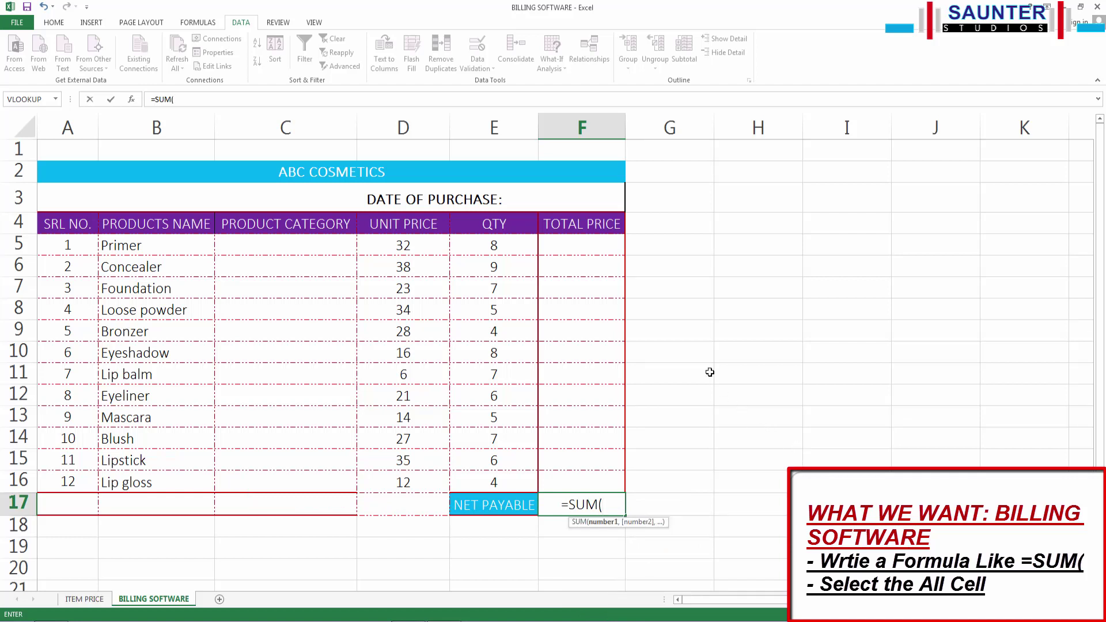
left_click_drag(605, 240, 599, 473)
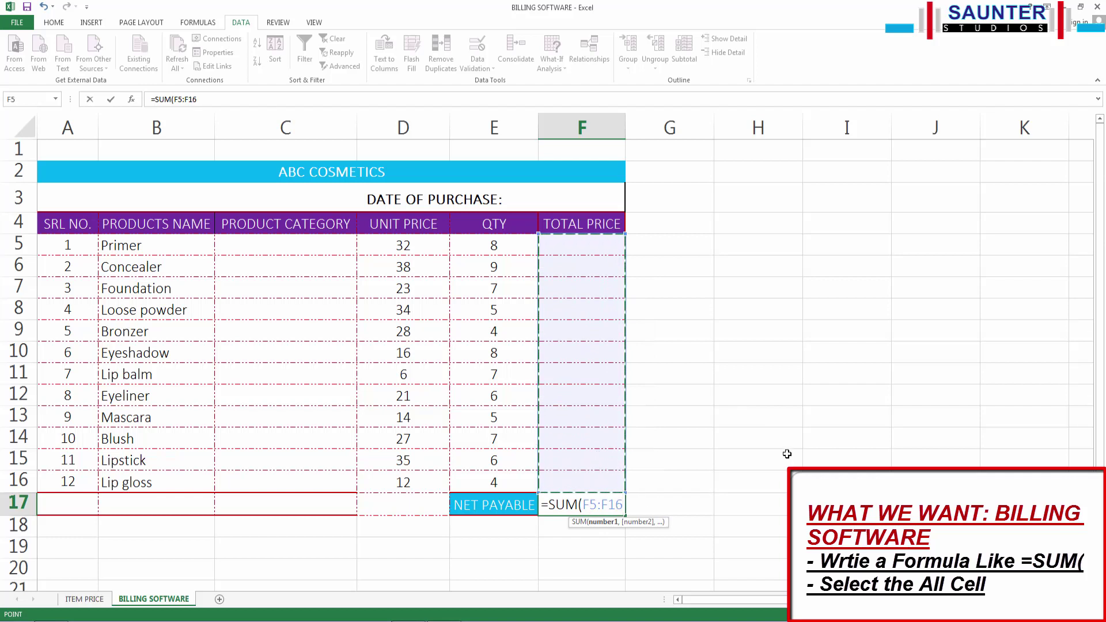
type(")")
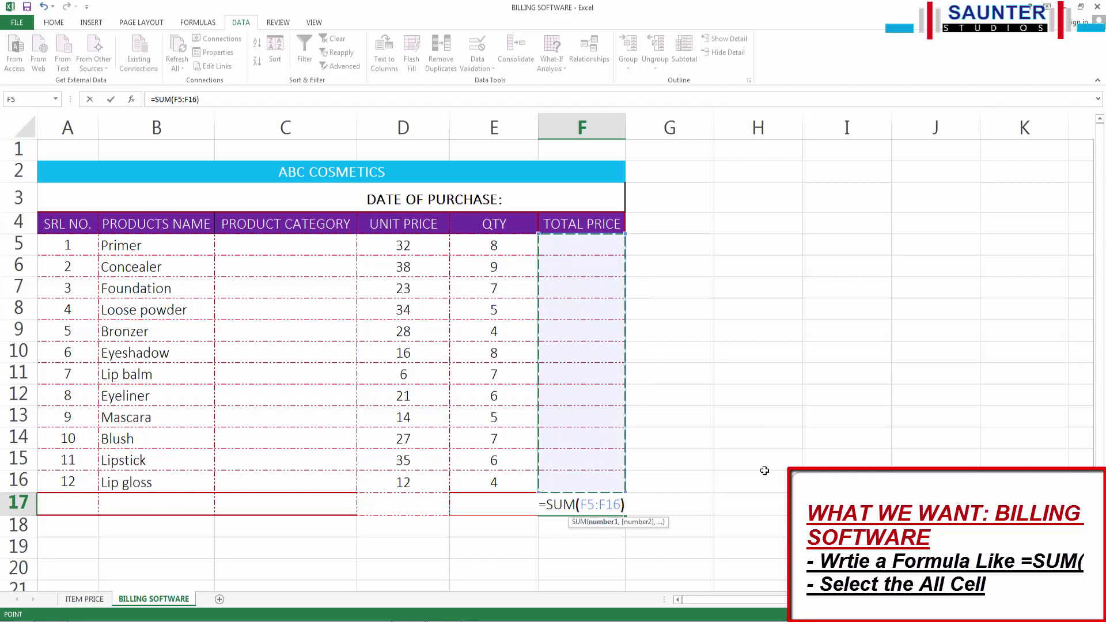
key("Return")
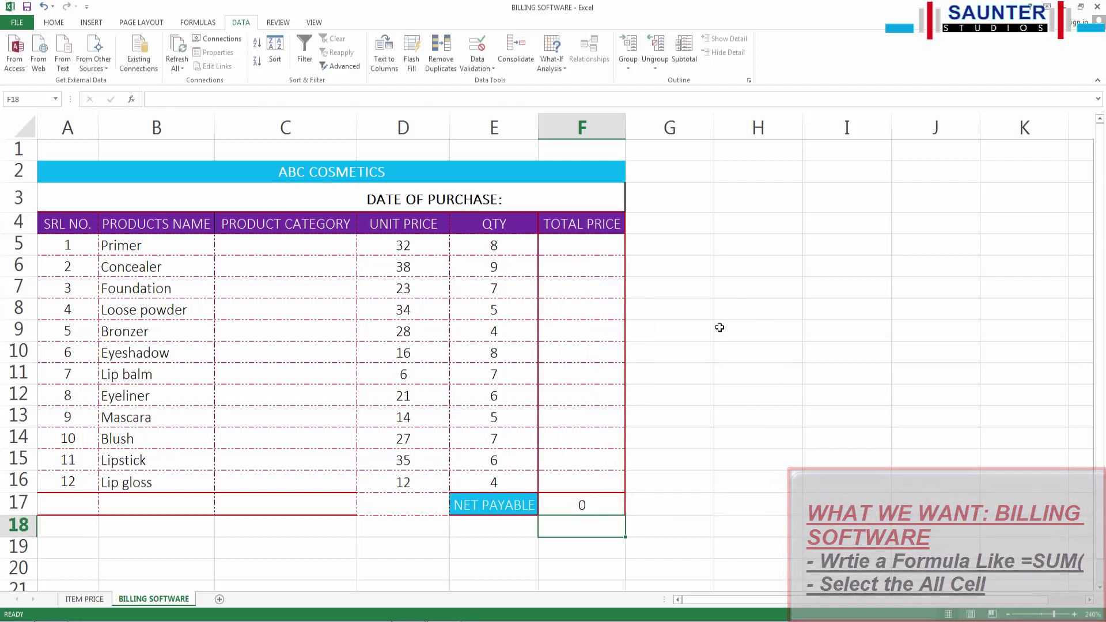
- Enter =D5*E5 in F5 for Primer's total price
left_click(582, 248)
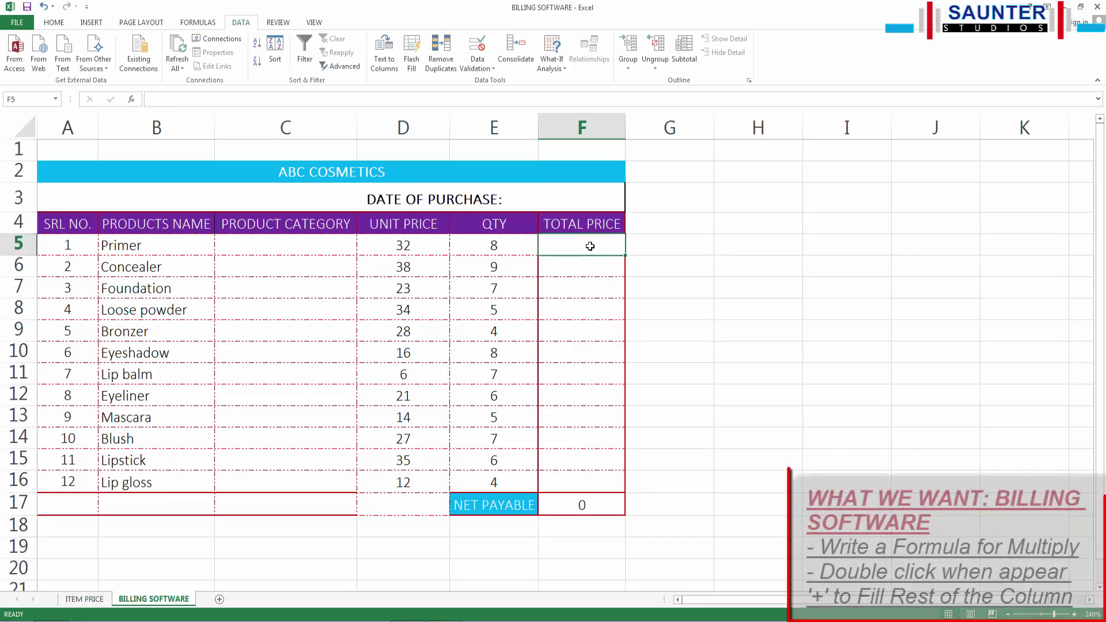
type("=")
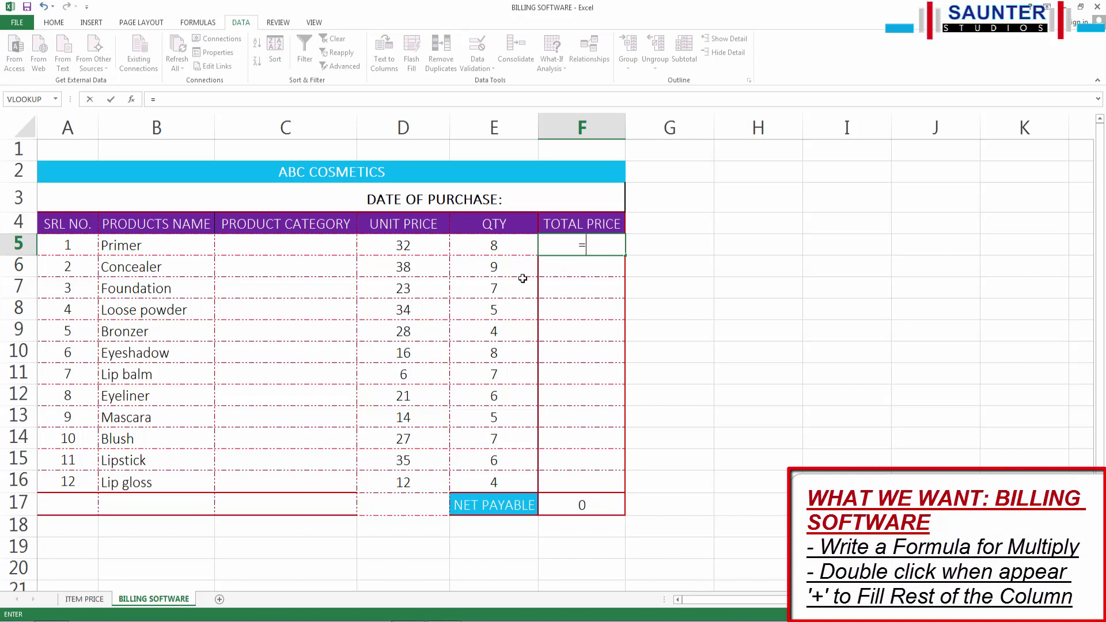
left_click(419, 250)
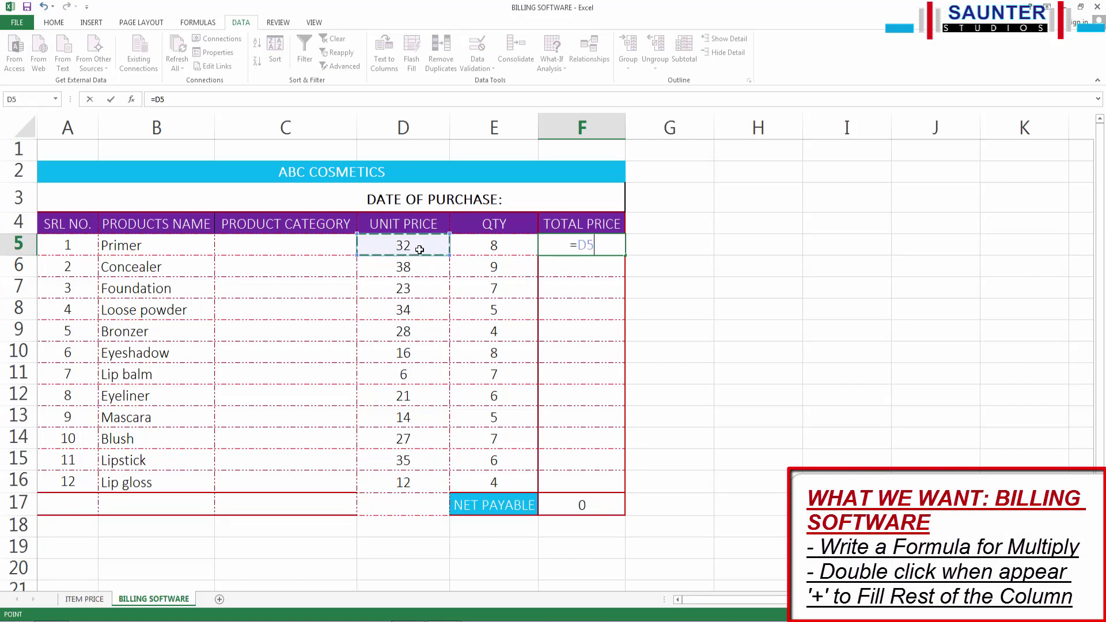
type("*")
left_click(489, 245)
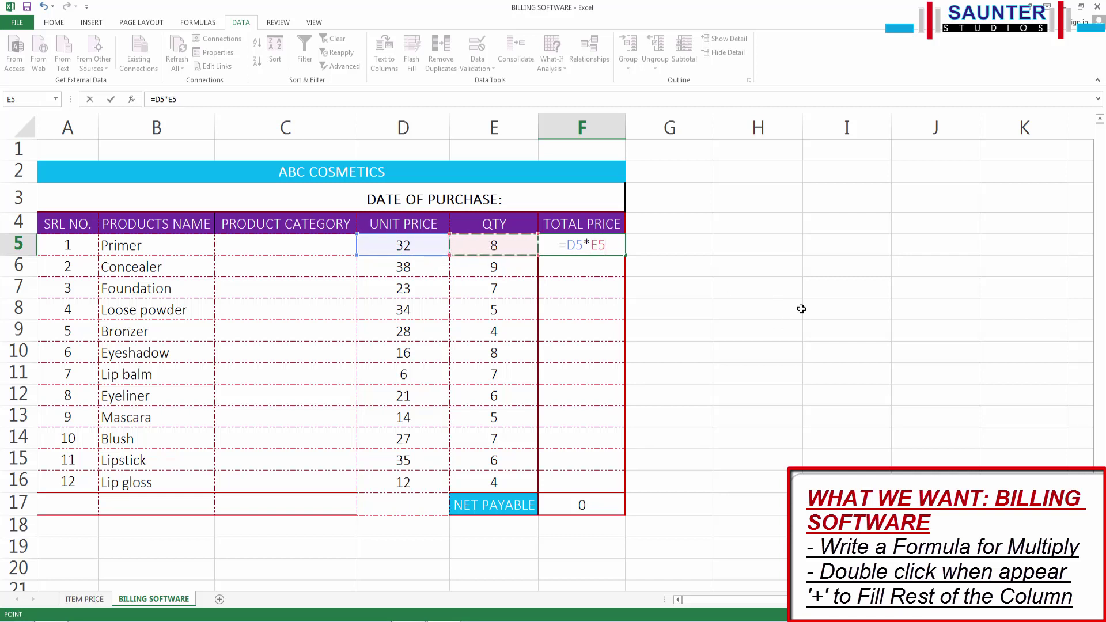
key("Return")
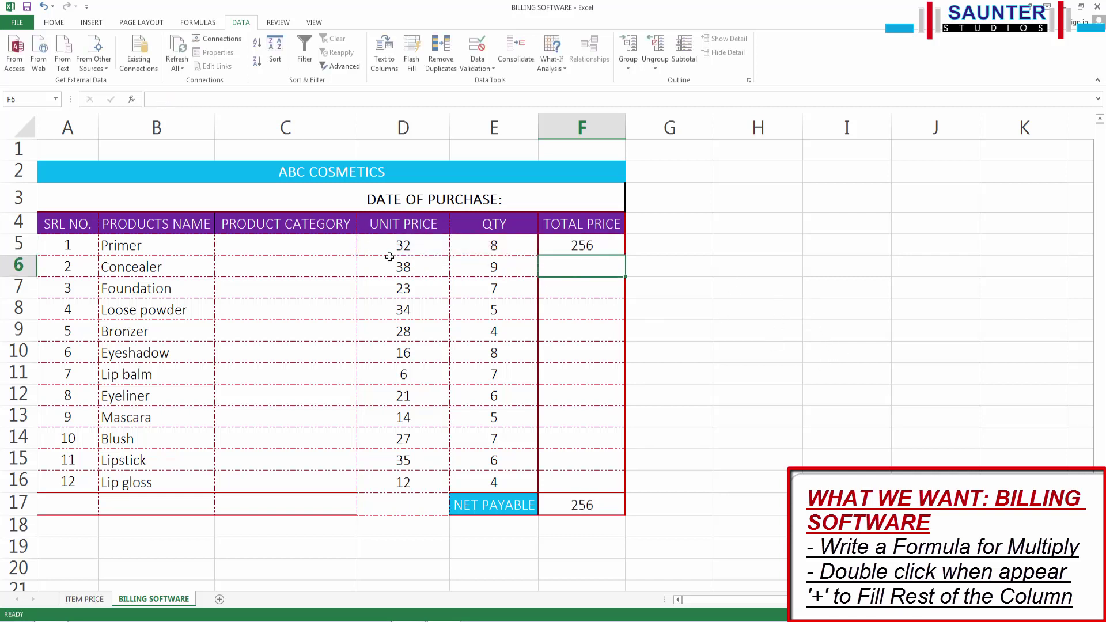
- Fill the F5 formula down to F16, bringing NET PAYABLE to 1854
left_click(580, 248)
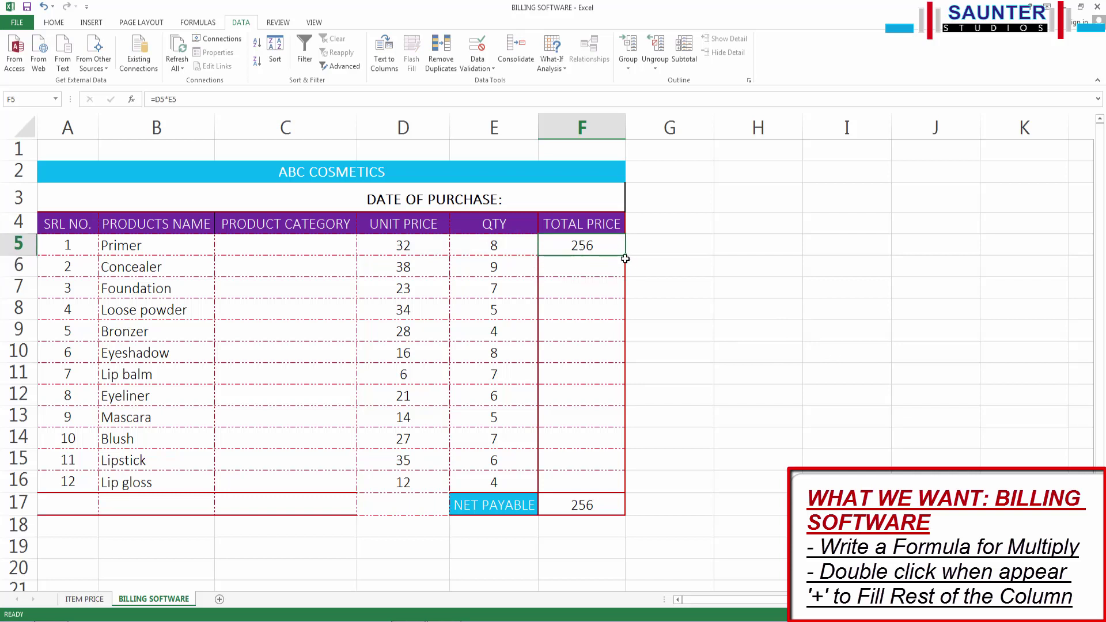
double_click(625, 257)
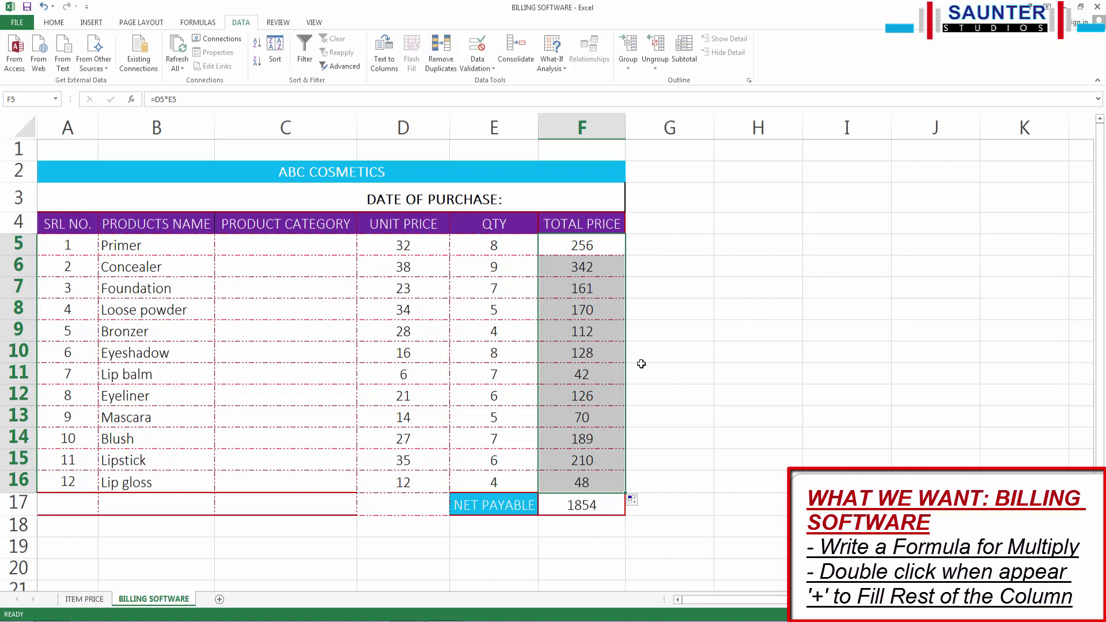
left_click(586, 248)
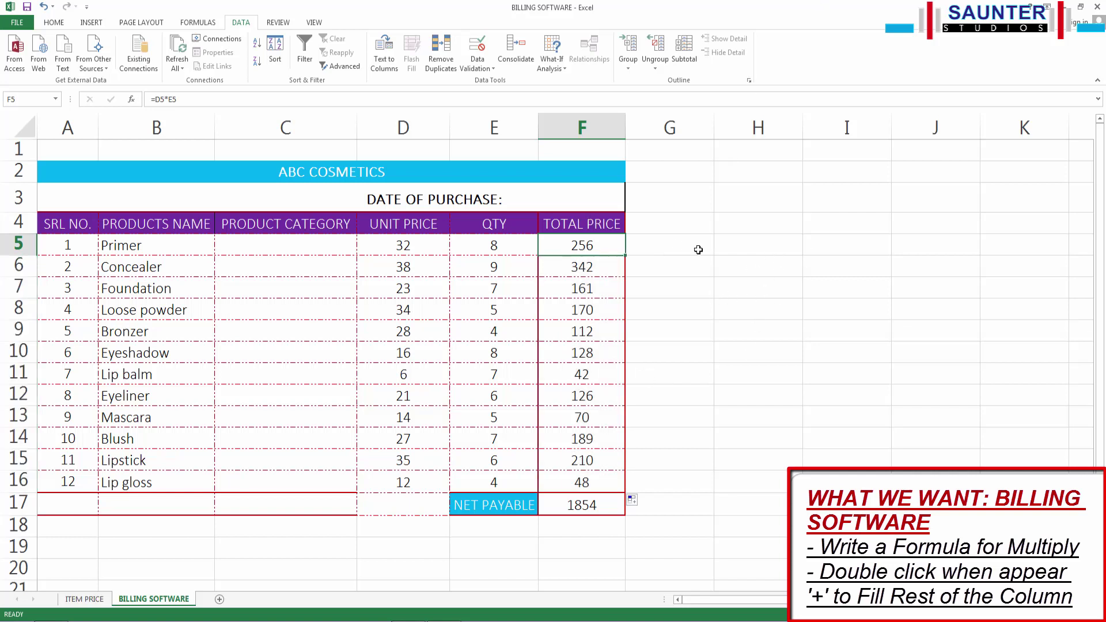
left_click(582, 504)
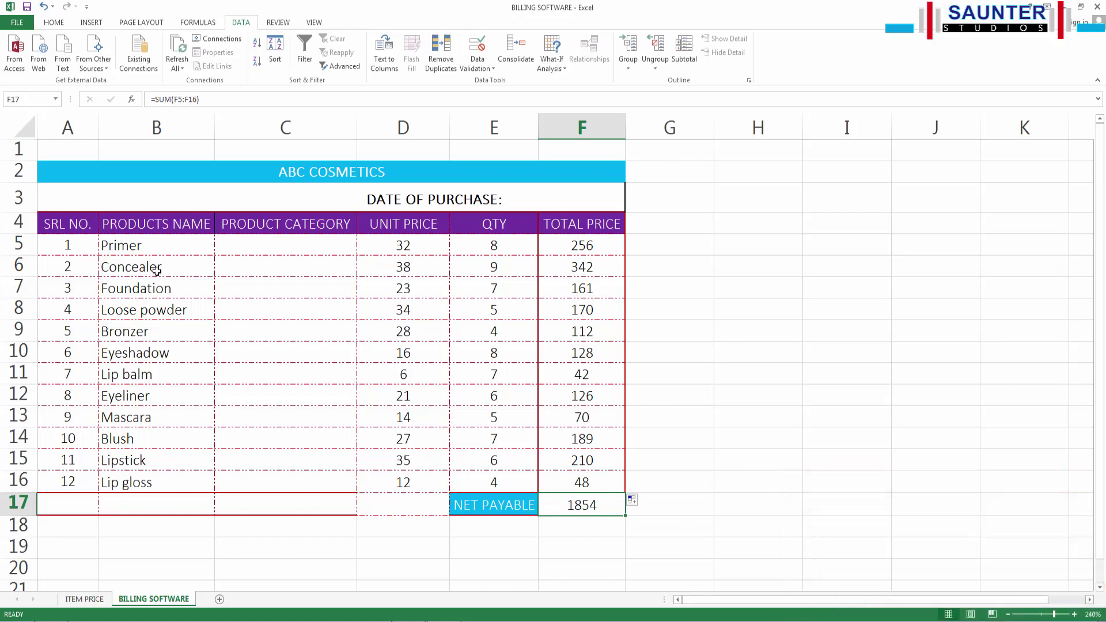
- Change the products in B5, B6 and B7 to Concealer, Loose powder and Eyeshadow
left_click(170, 245)
left_click(219, 250)
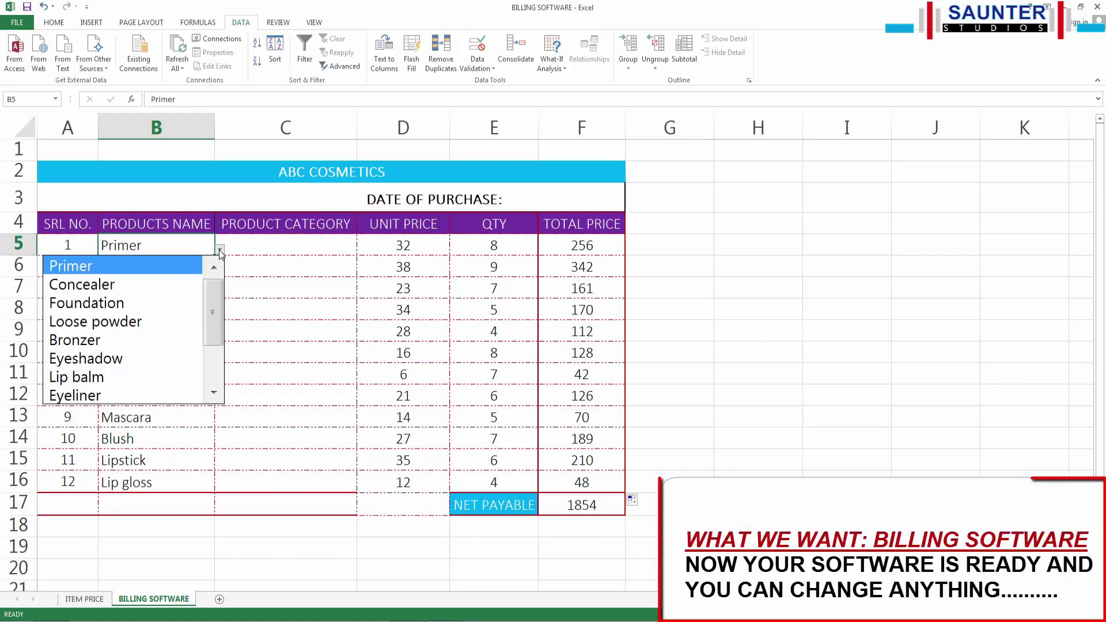
left_click(113, 284)
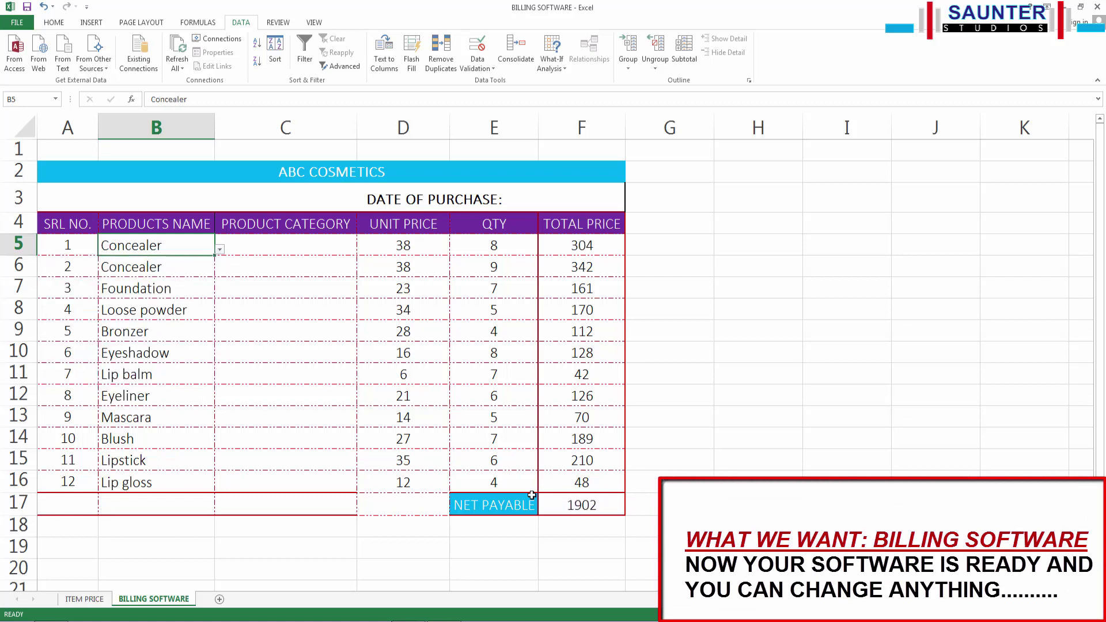
left_click(151, 269)
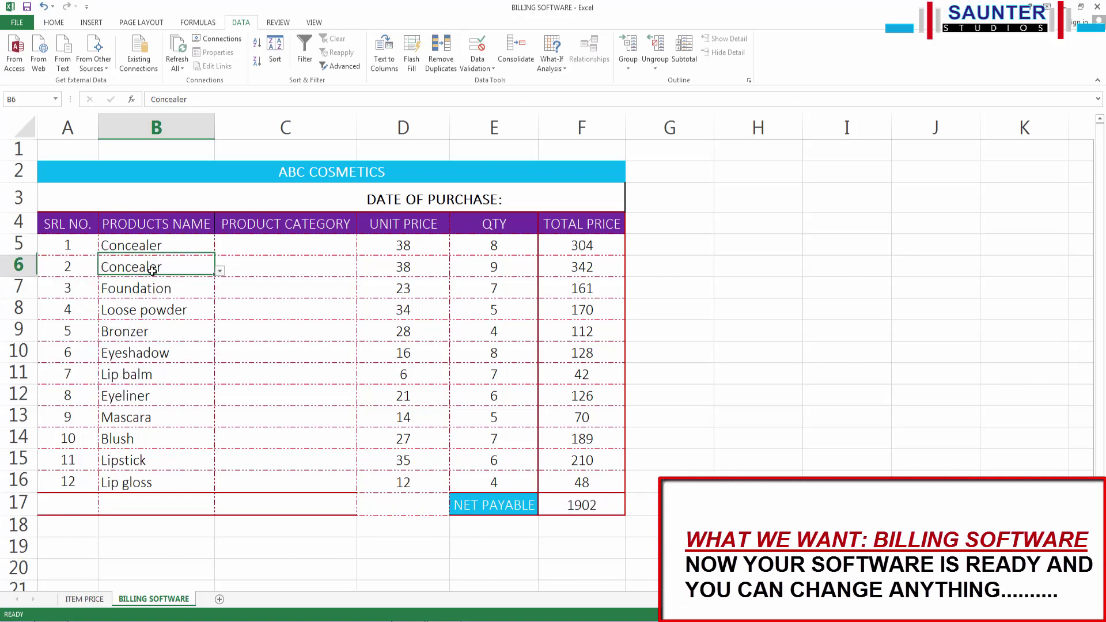
left_click(219, 270)
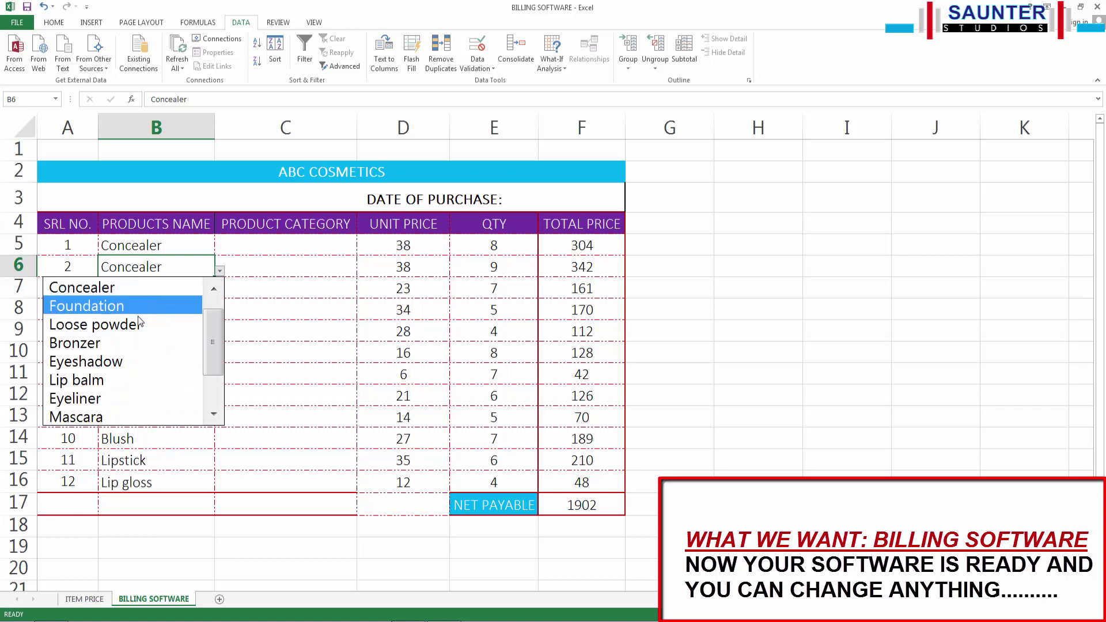
left_click(138, 324)
left_click(183, 292)
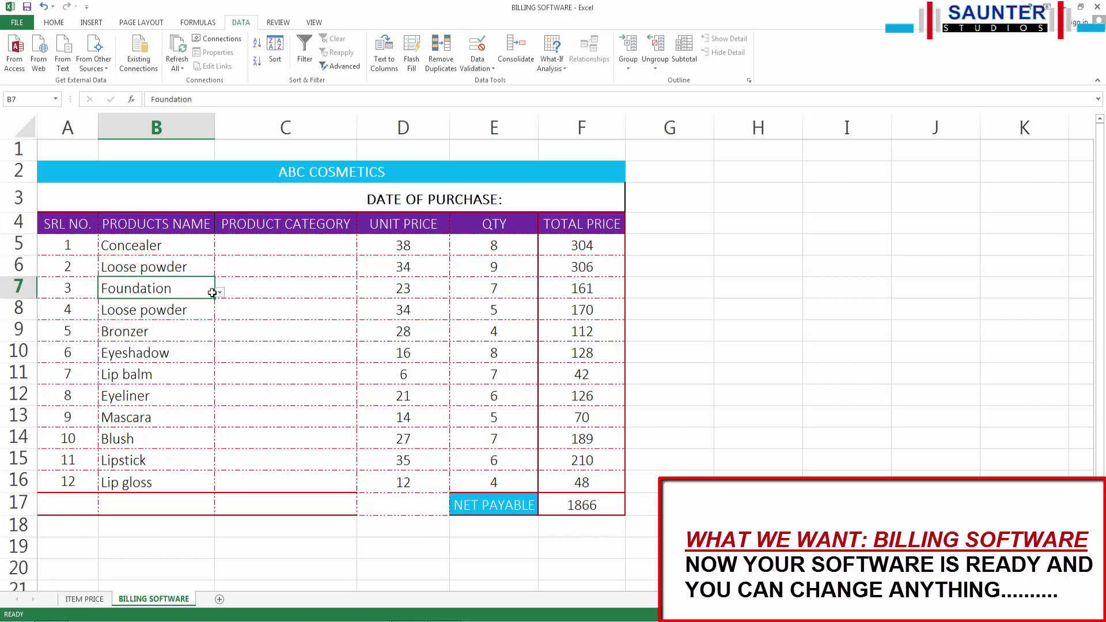
left_click(219, 292)
left_click(144, 363)
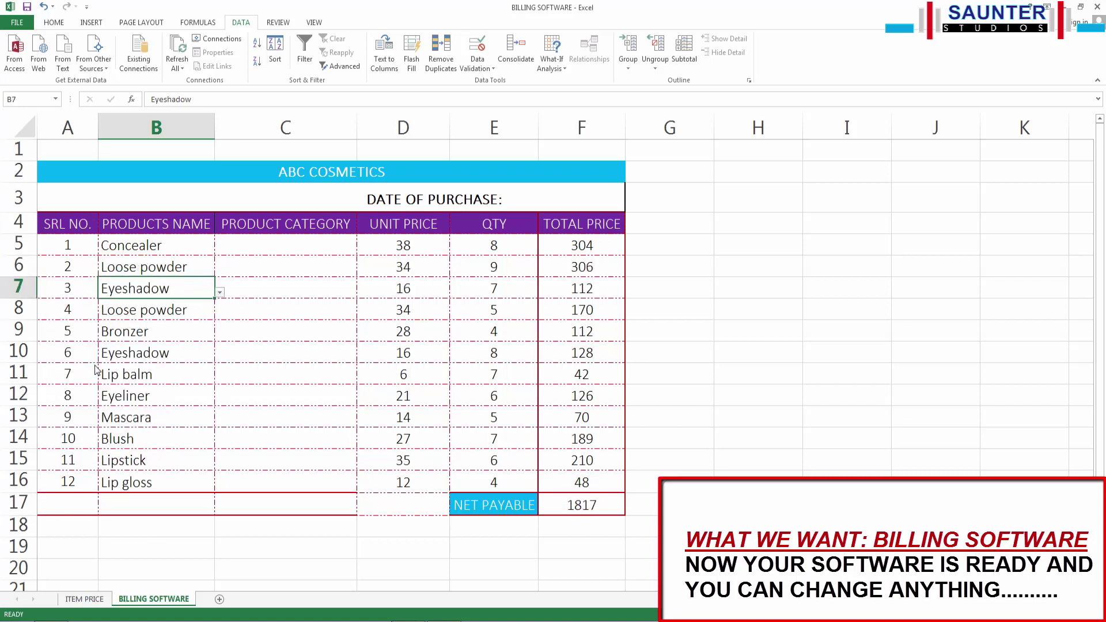
- Change B10 to Lipstick and B13 to Eyeliner, bringing net payable to 2004
left_click(170, 354)
left_click(220, 356)
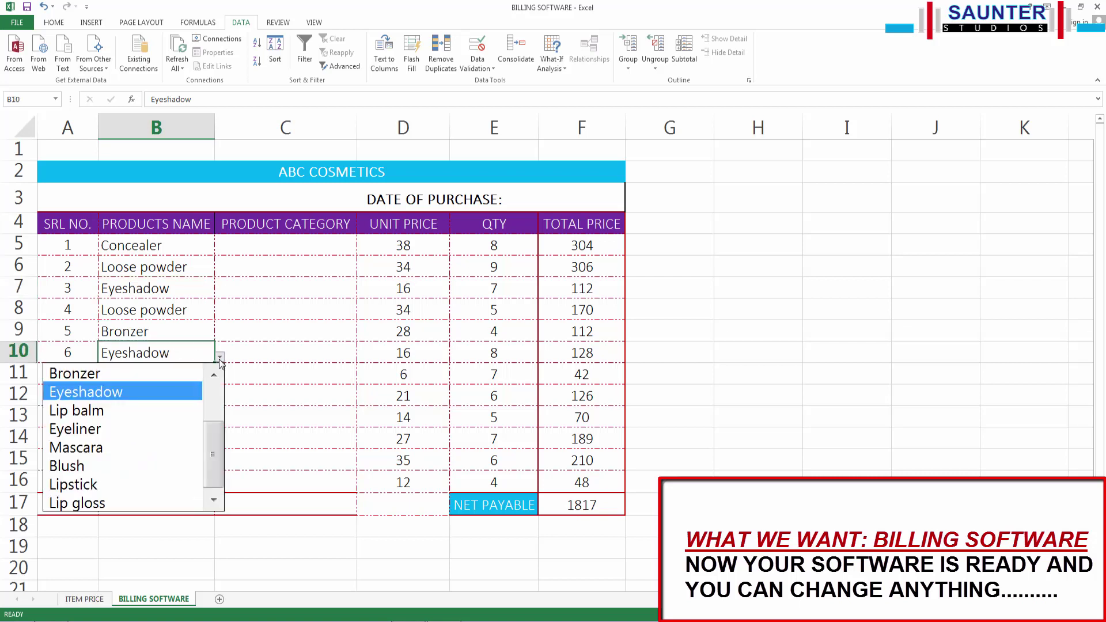
left_click(98, 482)
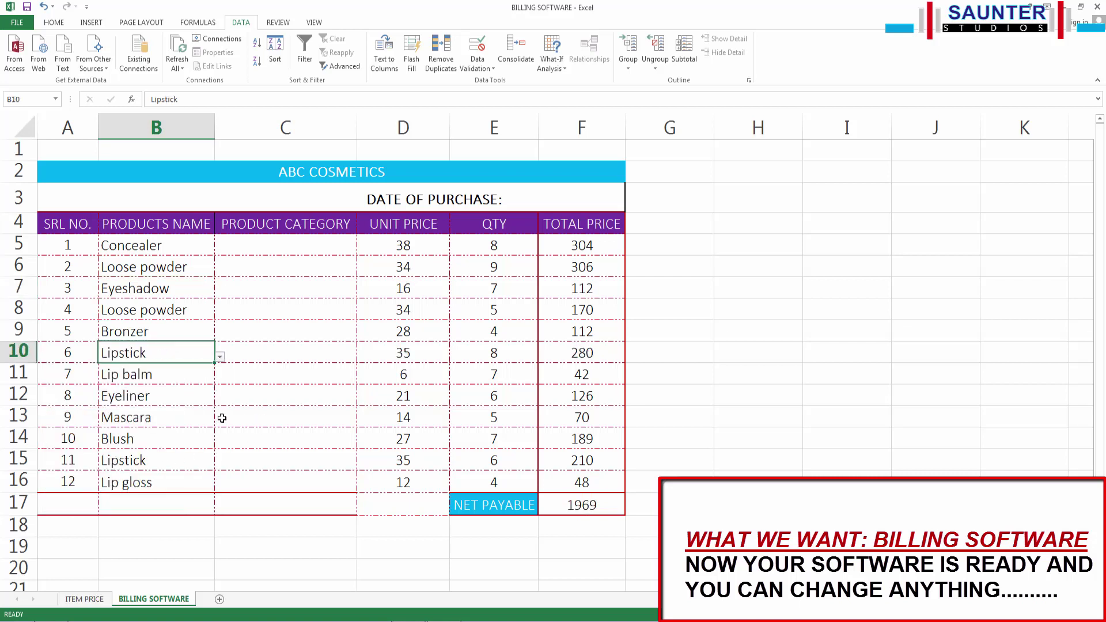
left_click(152, 415)
left_click(220, 421)
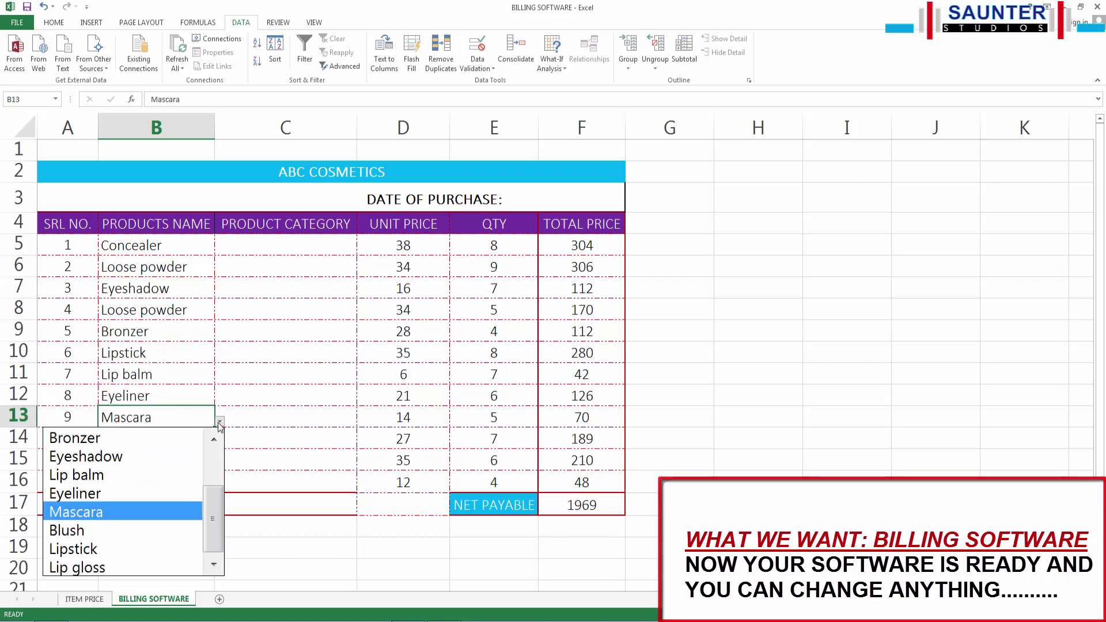
left_click(75, 493)
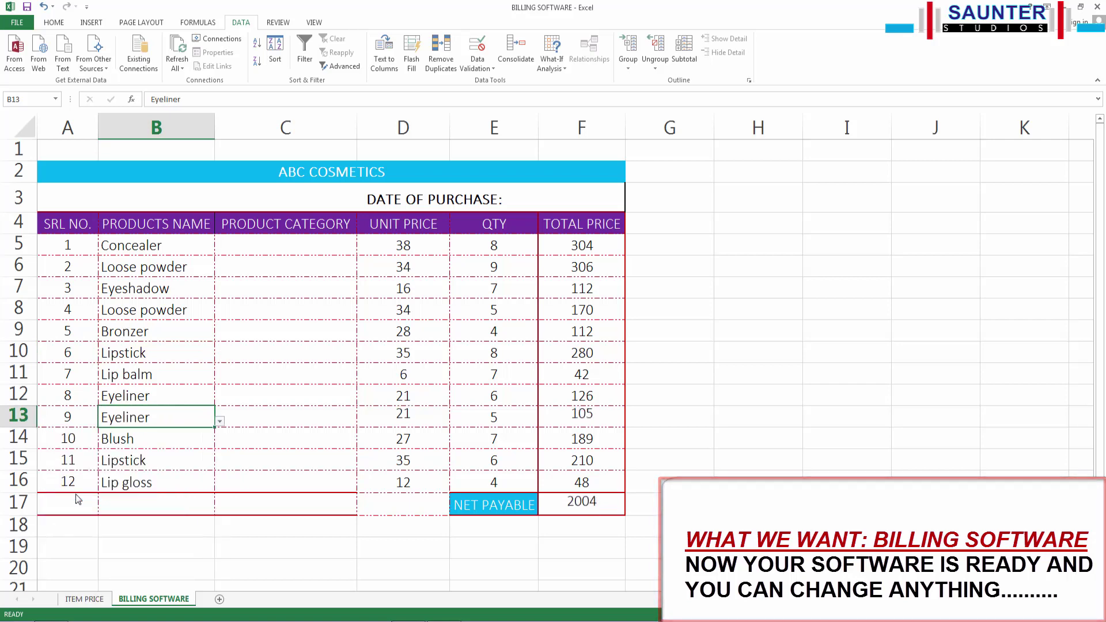
left_click(171, 441)
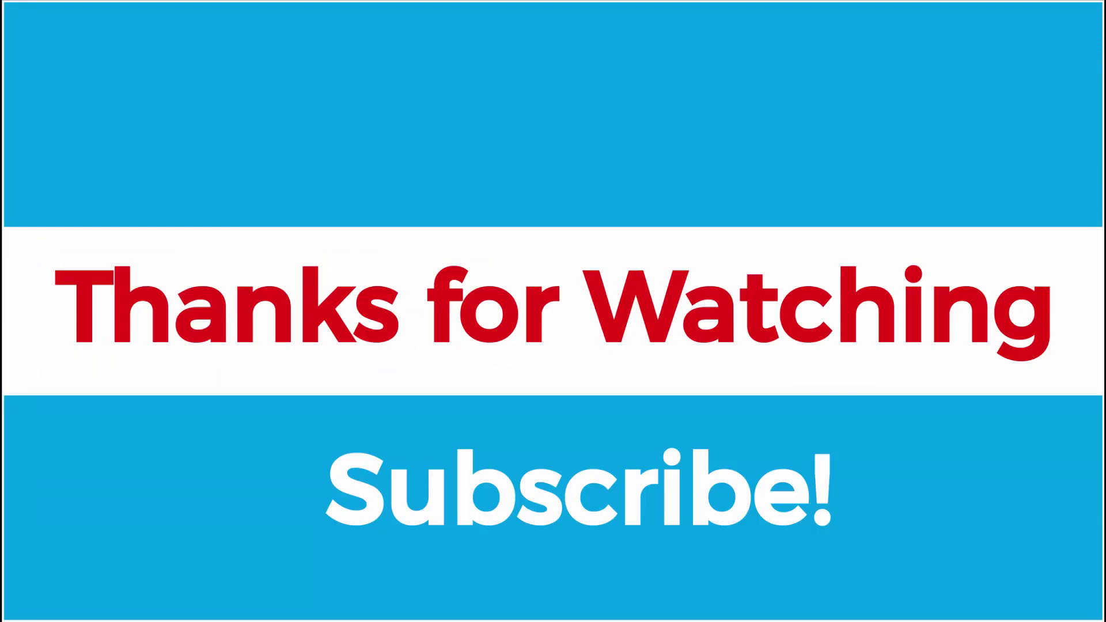